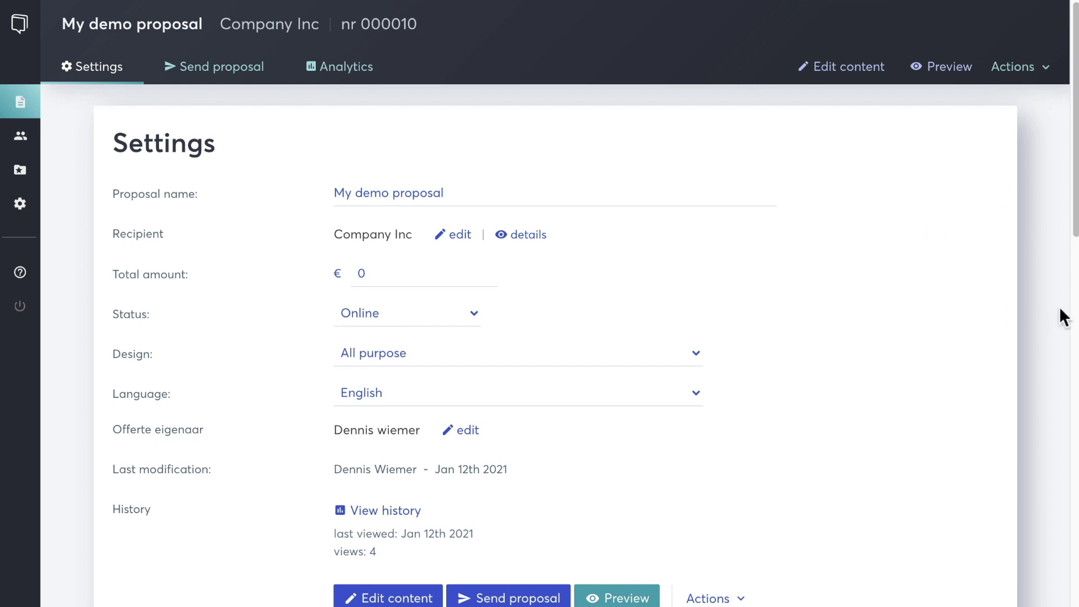
Choose the Marketing design for My demo proposal.
{"action": "left_click", "coordinate": [363, 355]}
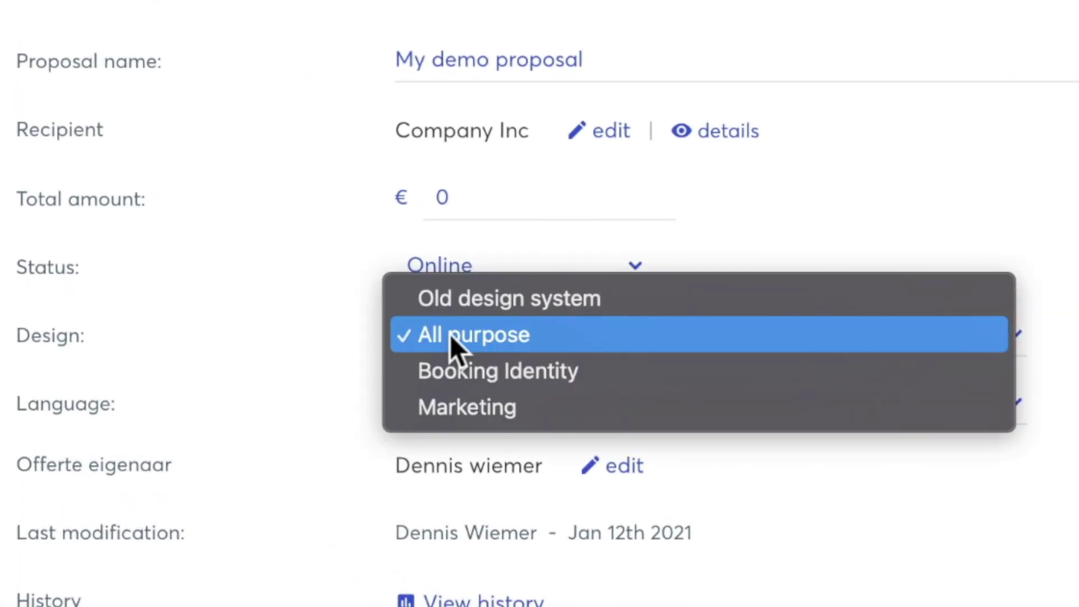
{"action": "left_click", "coordinate": [450, 335]}
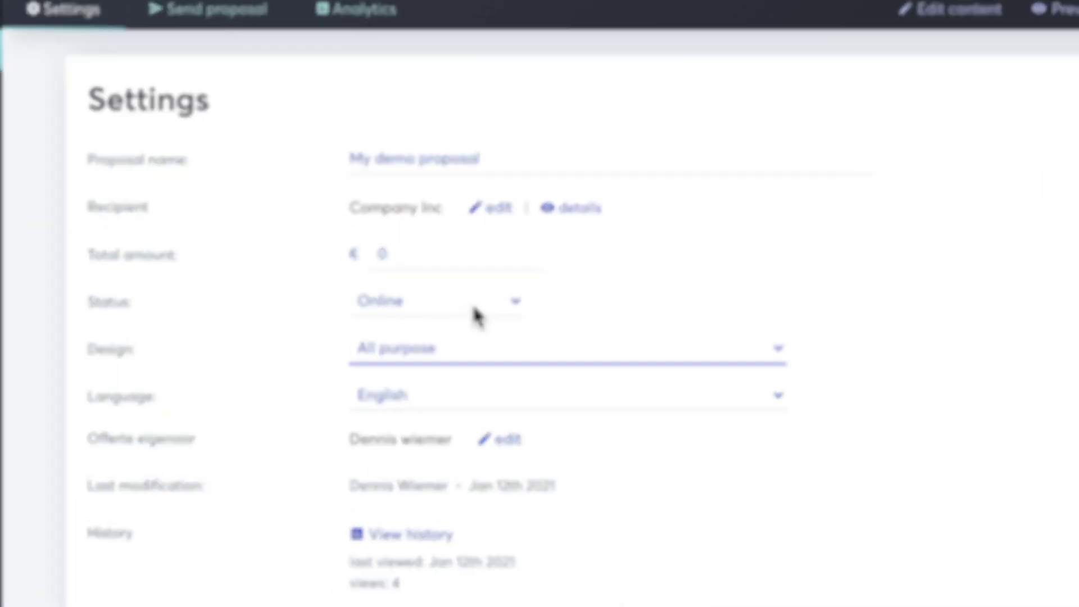
{"action": "left_click", "coordinate": [542, 349]}
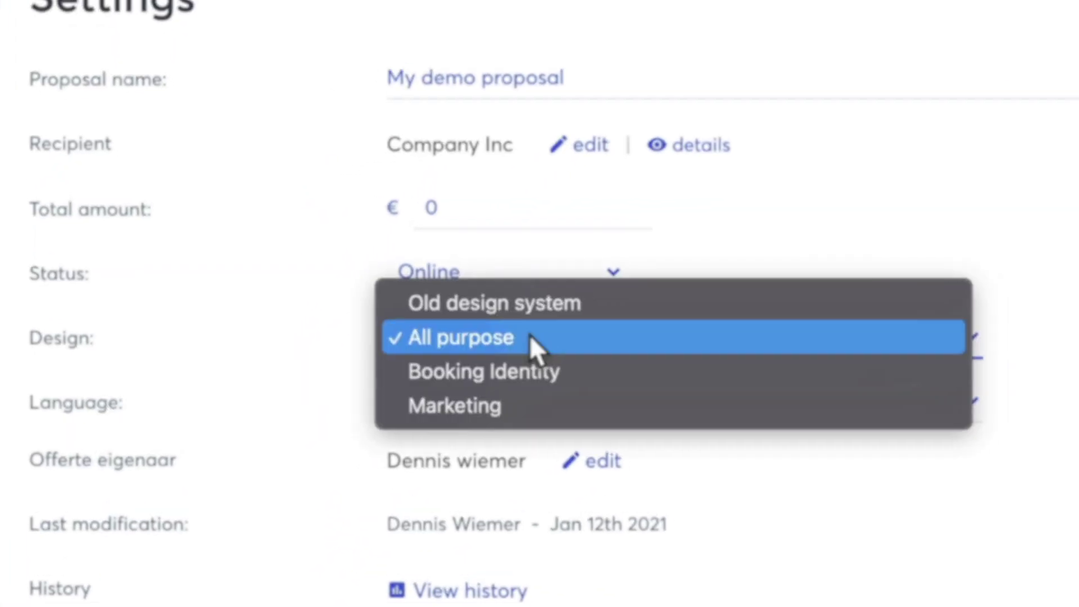
{"action": "left_click", "coordinate": [539, 404]}
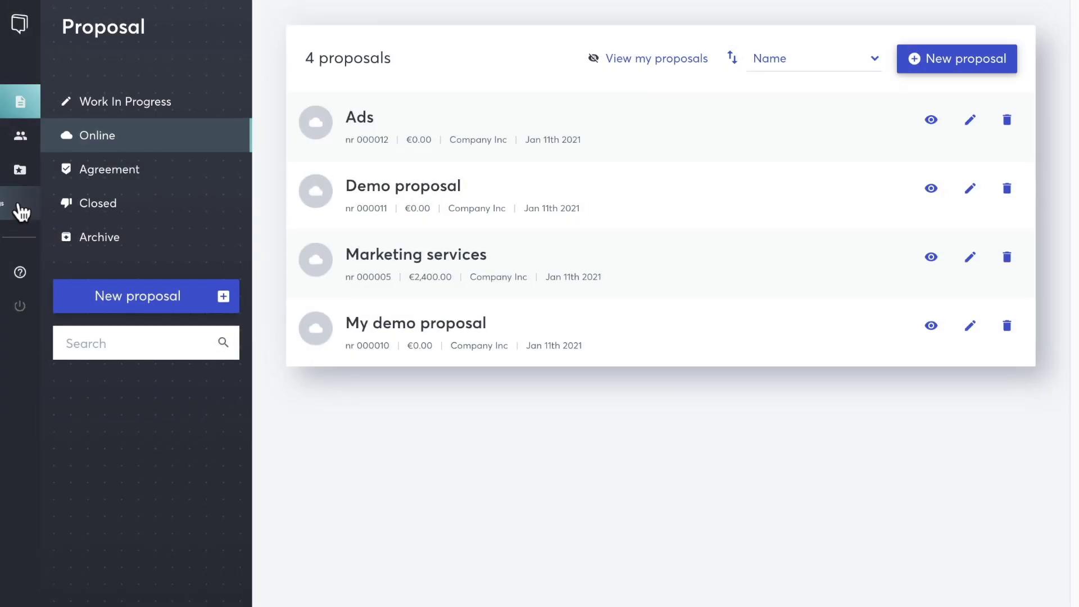
Open the All purpose design template from the account's design settings.
{"action": "left_click", "coordinate": [22, 209]}
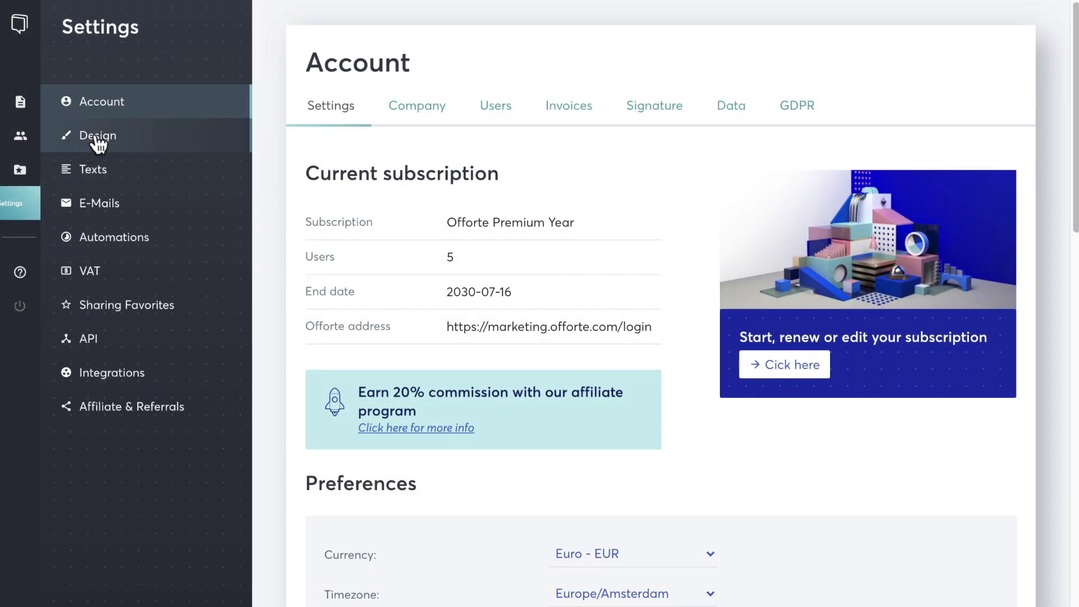
{"action": "left_click", "coordinate": [98, 142]}
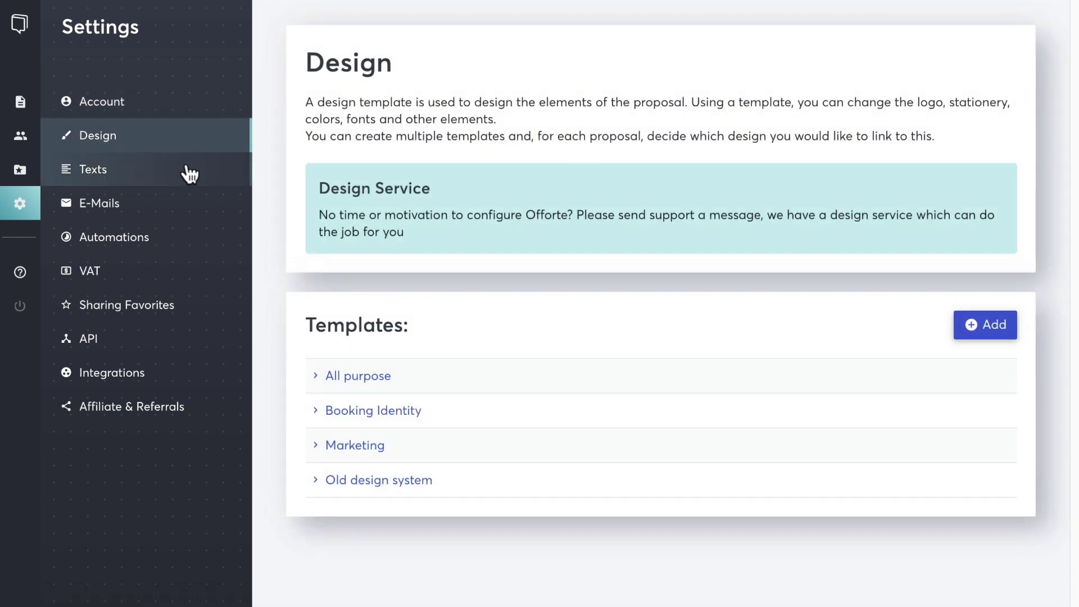
{"action": "left_click", "coordinate": [363, 377]}
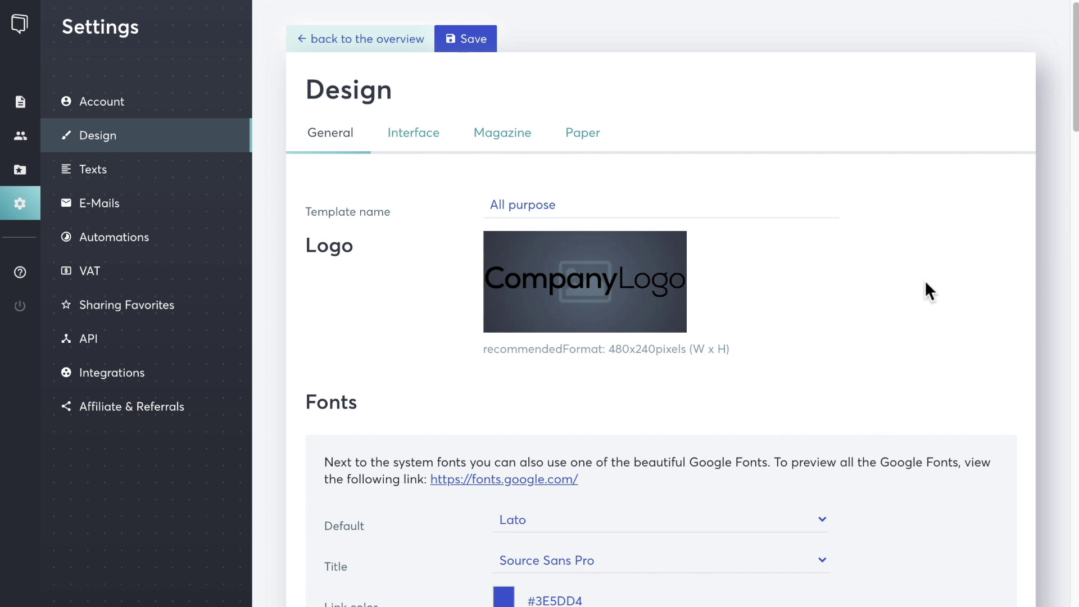
Upload company-logo-black.png from the demo folder to the media browser for the template logo.
{"action": "left_click", "coordinate": [626, 285]}
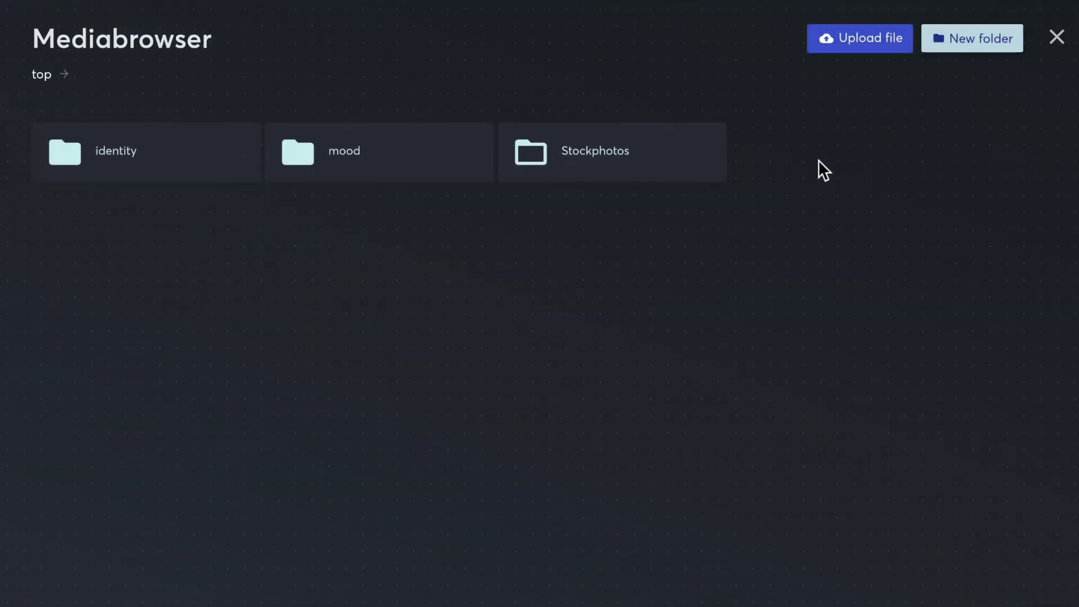
{"action": "left_click", "coordinate": [861, 40]}
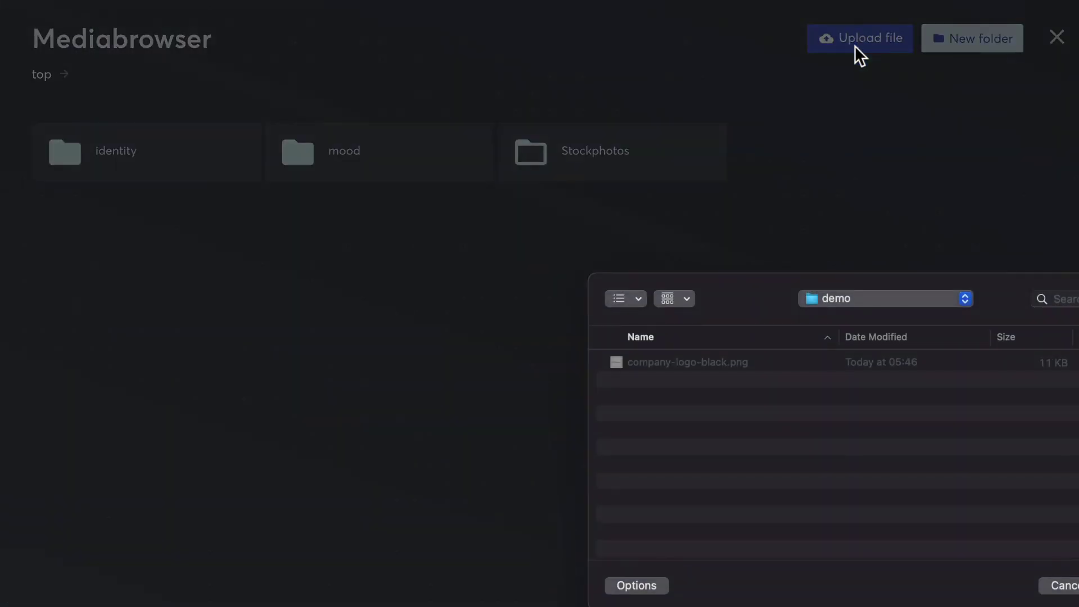
{"action": "left_click", "coordinate": [674, 362]}
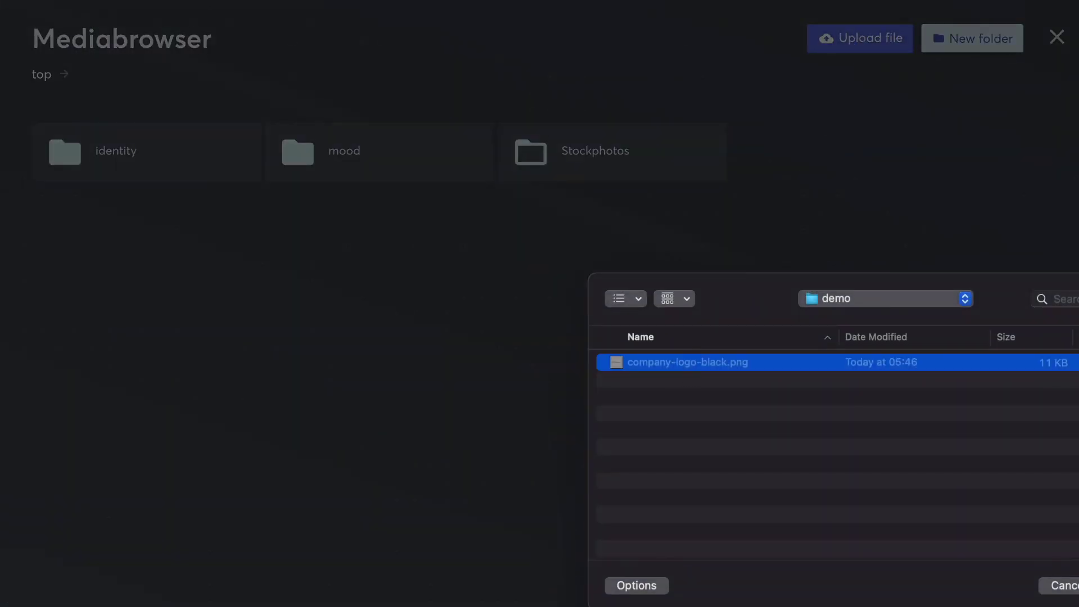
{"action": "key", "text": "Return"}
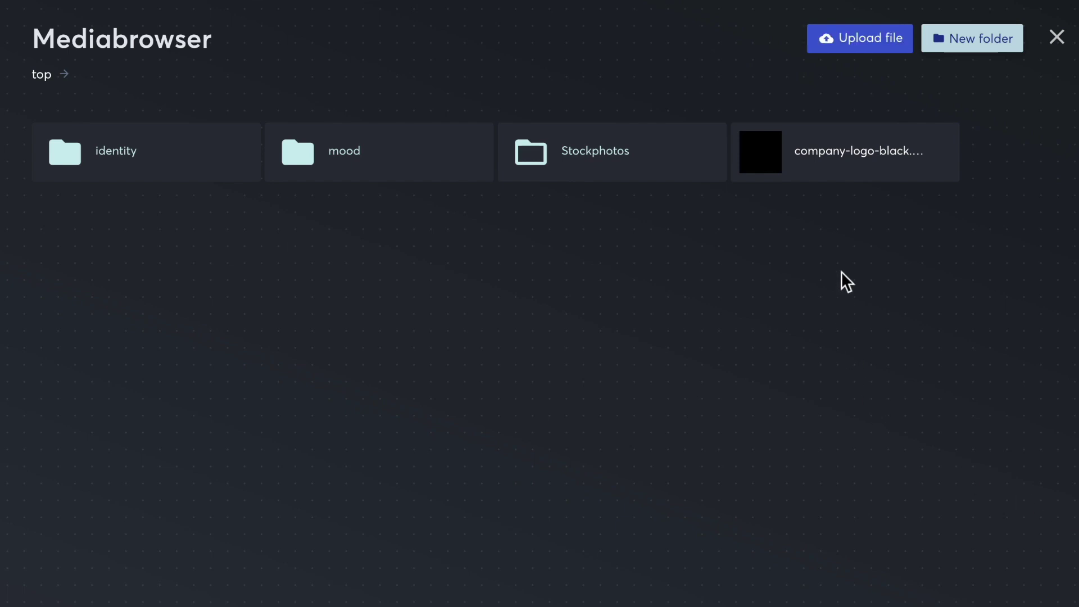
Crop the uploaded logo around its lettering with the 480 x 240 Offorte Logo preset and use the saved image as the template logo.
{"action": "mouse_move", "coordinate": [836, 168]}
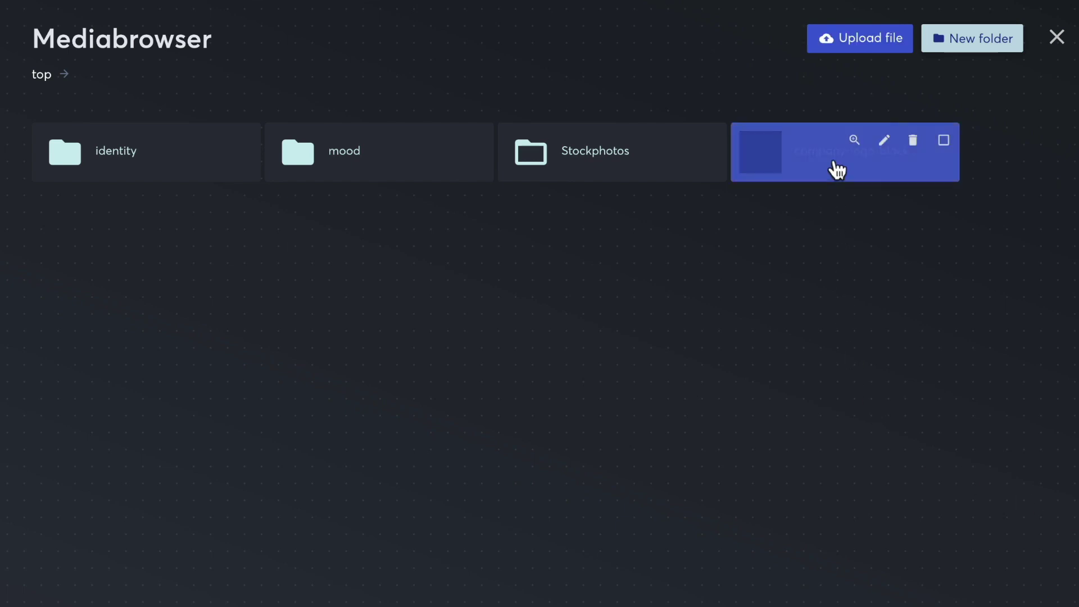
{"action": "left_click", "coordinate": [882, 144]}
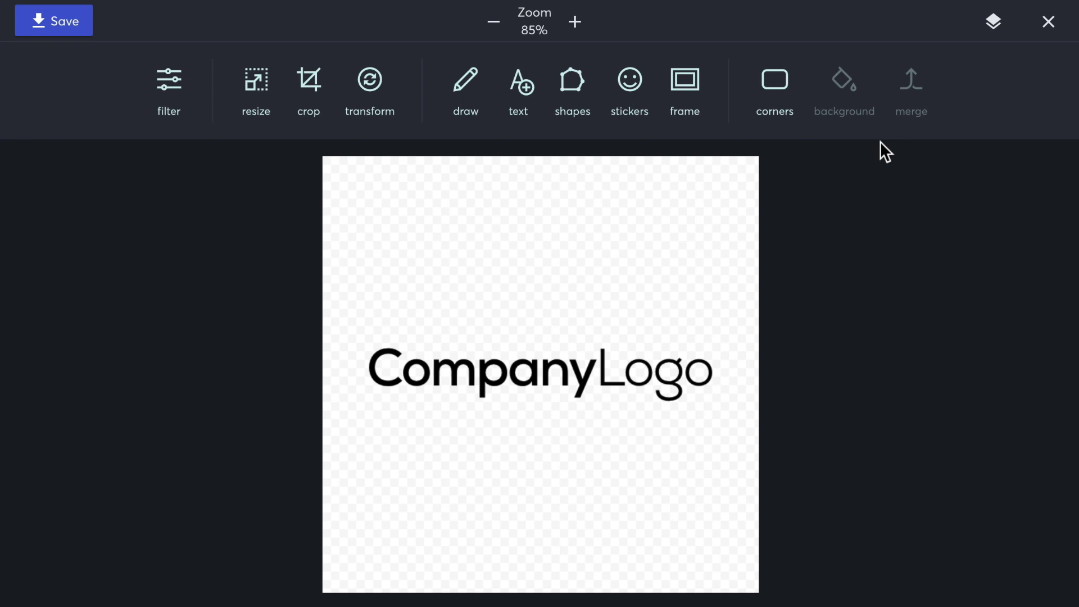
{"action": "left_click", "coordinate": [312, 88]}
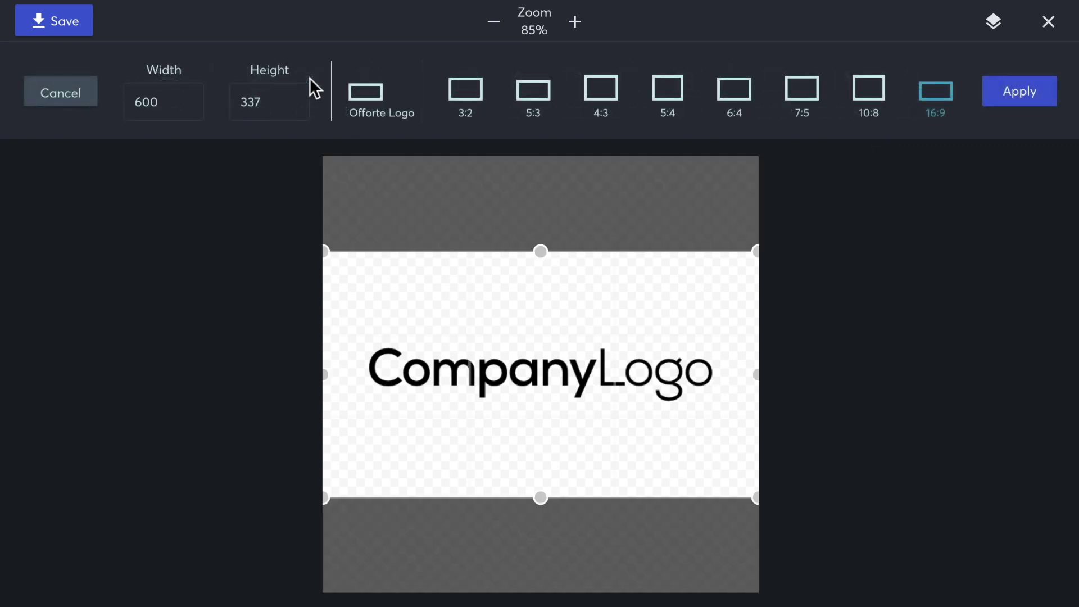
{"action": "left_click", "coordinate": [367, 105]}
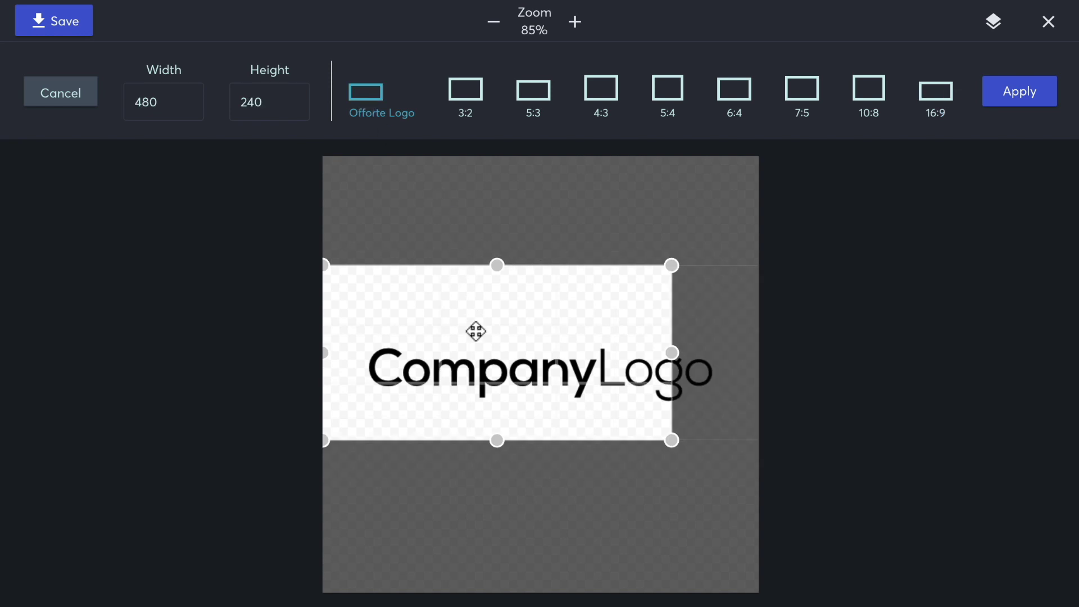
{"action": "left_click_drag", "start_coordinate": [475, 330], "coordinate": [519, 347]}
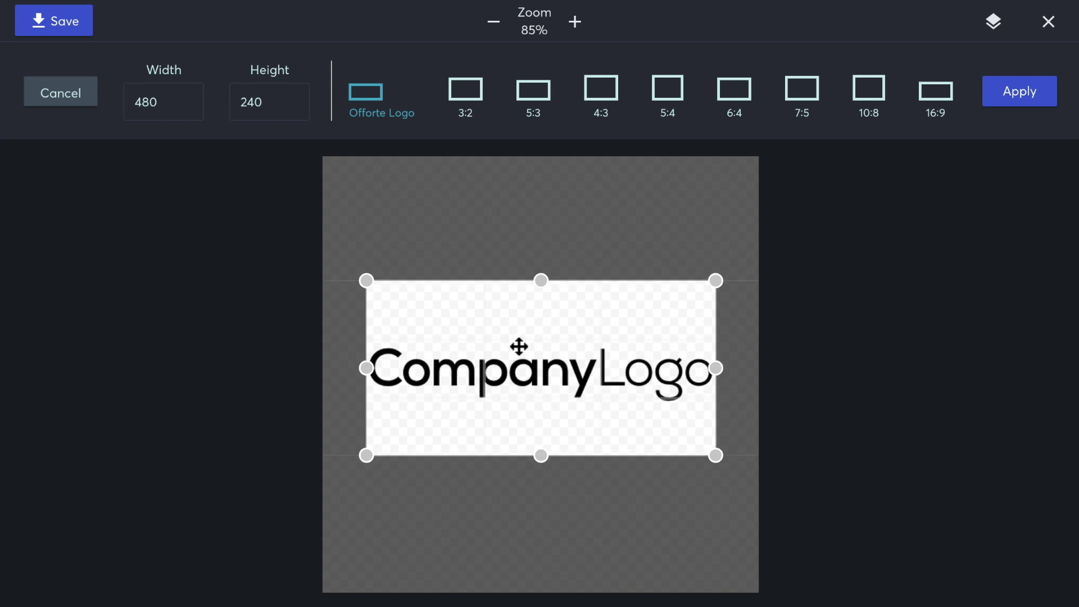
{"action": "left_click", "coordinate": [1019, 93]}
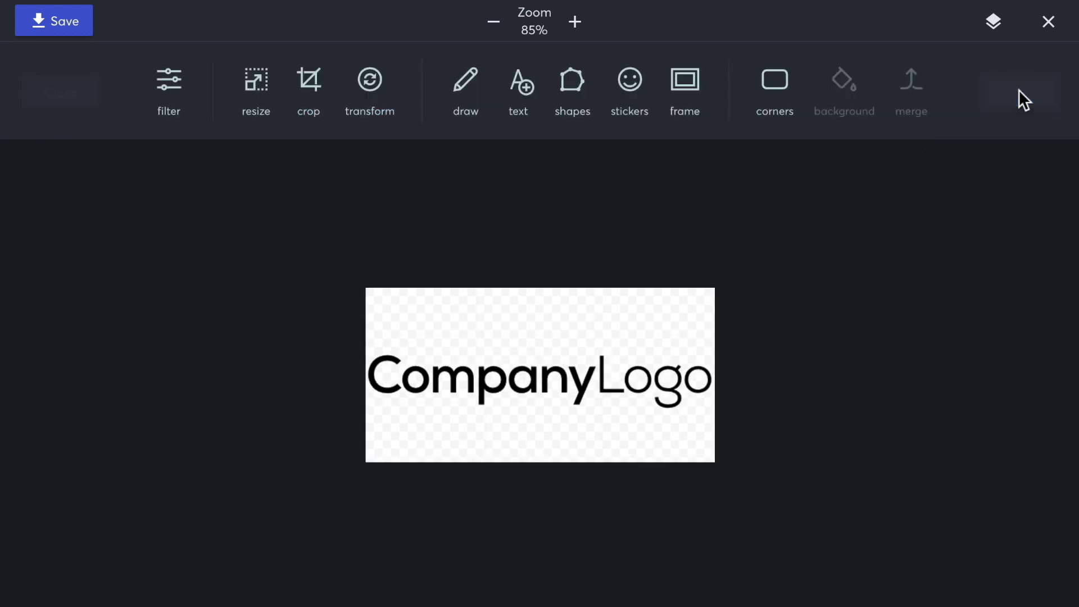
{"action": "left_click", "coordinate": [83, 29]}
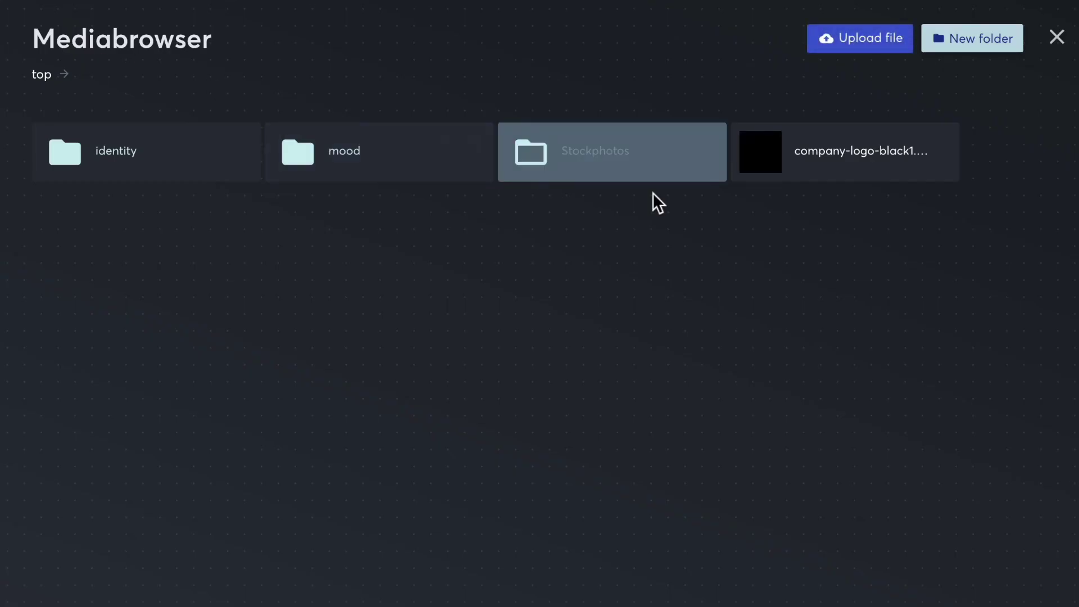
{"action": "left_click", "coordinate": [761, 164]}
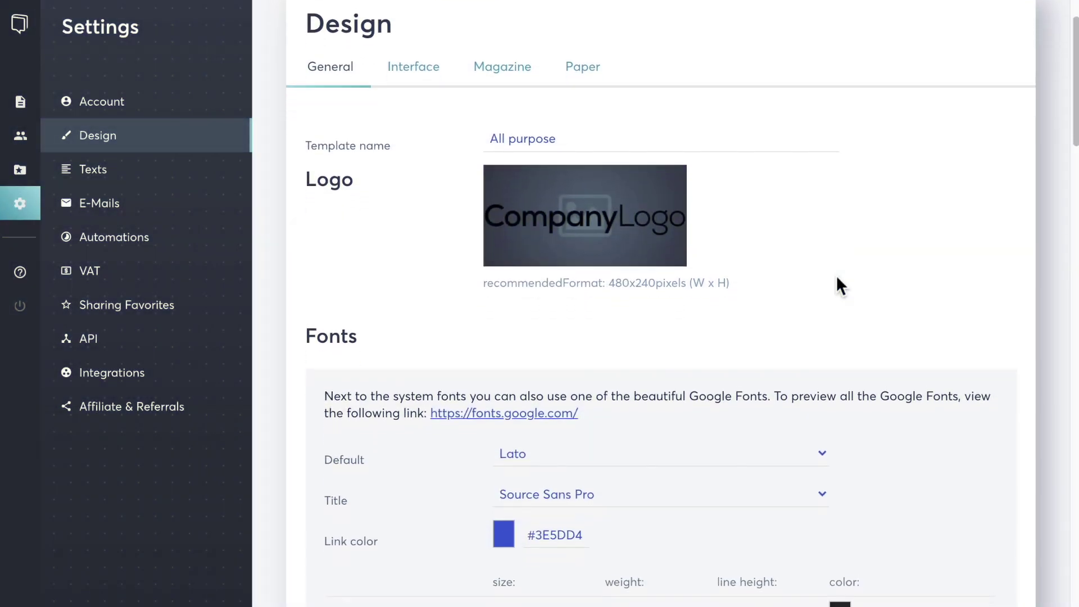
Set the template's default font to Montserrat and check it in the font preview.
{"action": "scroll", "coordinate": [838, 281], "scroll_direction": "down", "scroll_amount": 3}
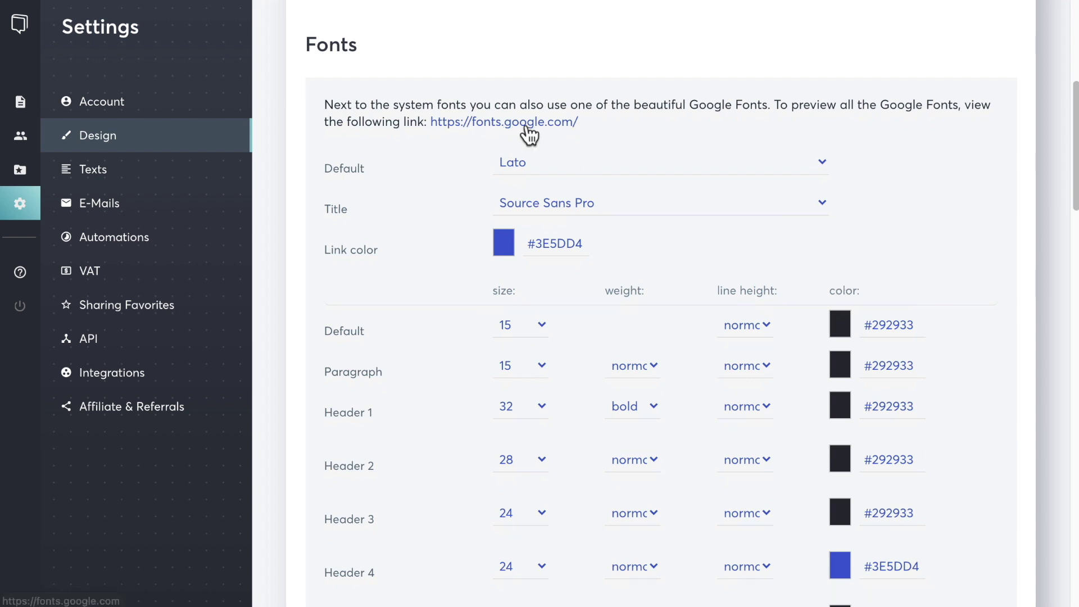
{"action": "left_click", "coordinate": [546, 163]}
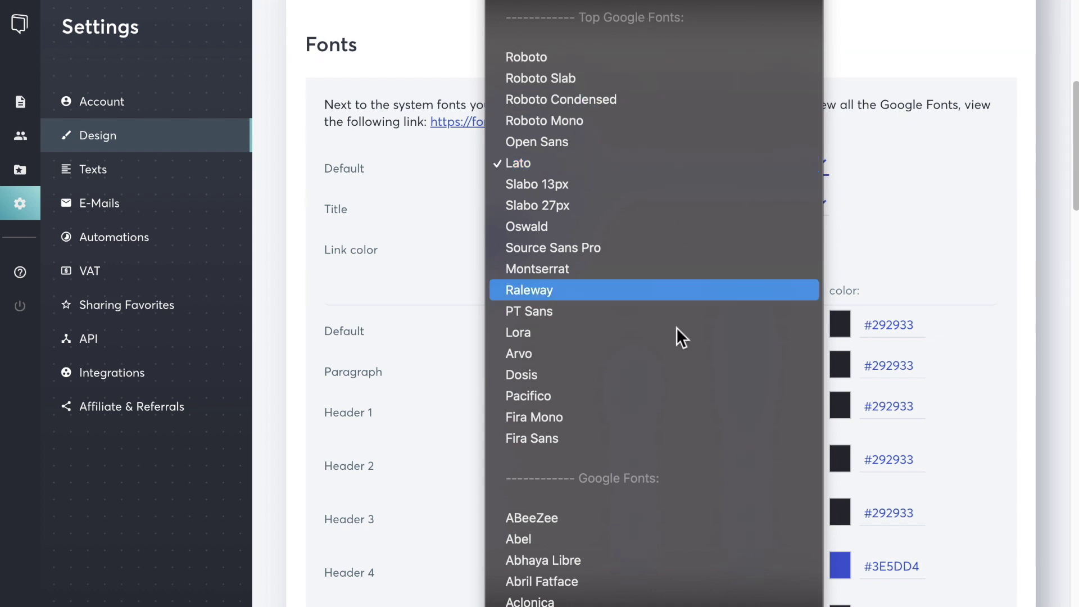
{"action": "scroll", "coordinate": [649, 566], "scroll_direction": "down", "scroll_amount": 10}
{"action": "scroll", "coordinate": [649, 565], "scroll_direction": "up", "scroll_amount": 10}
{"action": "scroll", "coordinate": [649, 566], "scroll_direction": "up", "scroll_amount": 3}
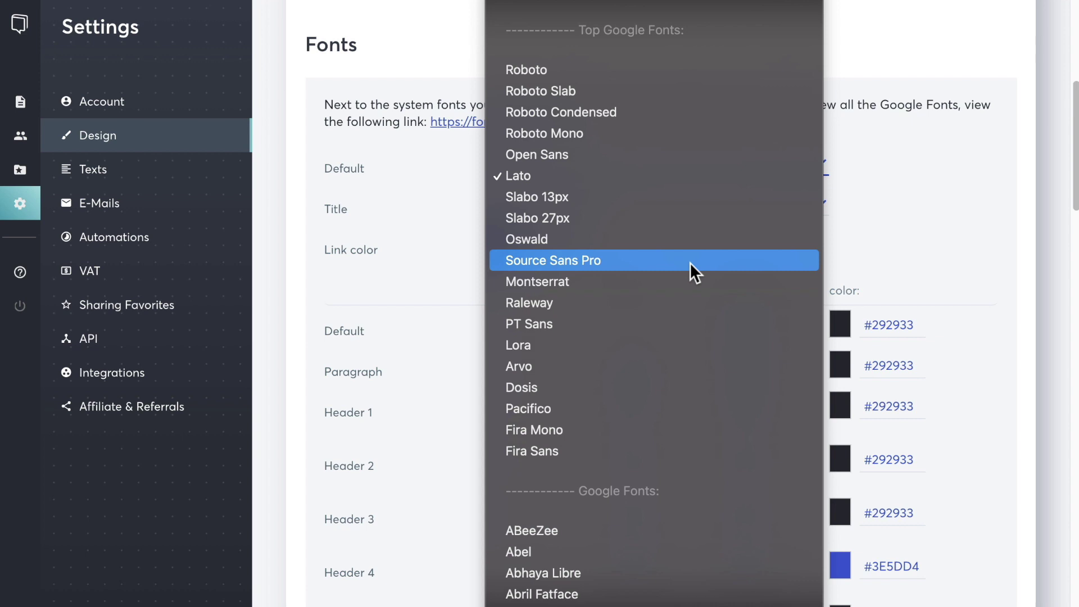
{"action": "left_click", "coordinate": [693, 282]}
{"action": "scroll", "coordinate": [953, 227], "scroll_direction": "down", "scroll_amount": 1}
{"action": "scroll", "coordinate": [953, 228], "scroll_direction": "down", "scroll_amount": 10}
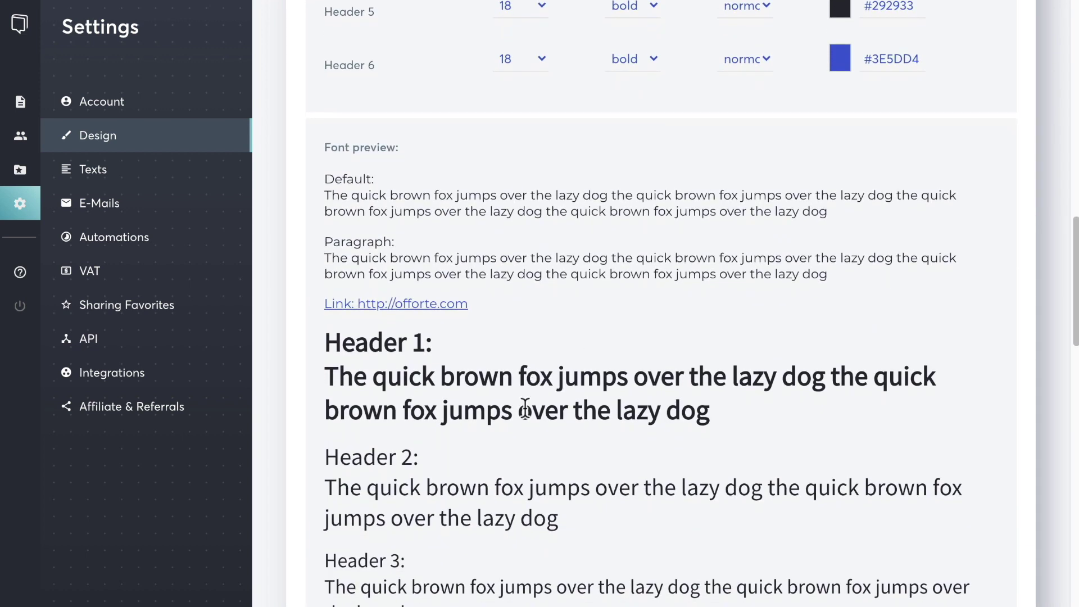
{"action": "scroll", "coordinate": [525, 391], "scroll_direction": "up", "scroll_amount": 10}
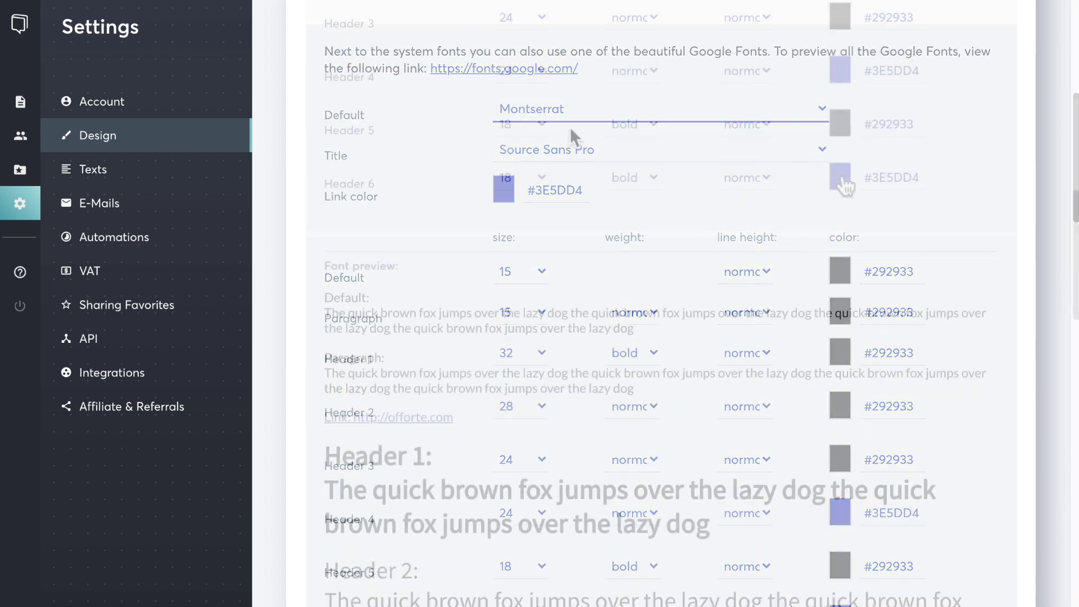
Change the table header's first background color to a stronger turquoise, #27BACD.
{"action": "scroll", "coordinate": [843, 178], "scroll_direction": "down", "scroll_amount": 9}
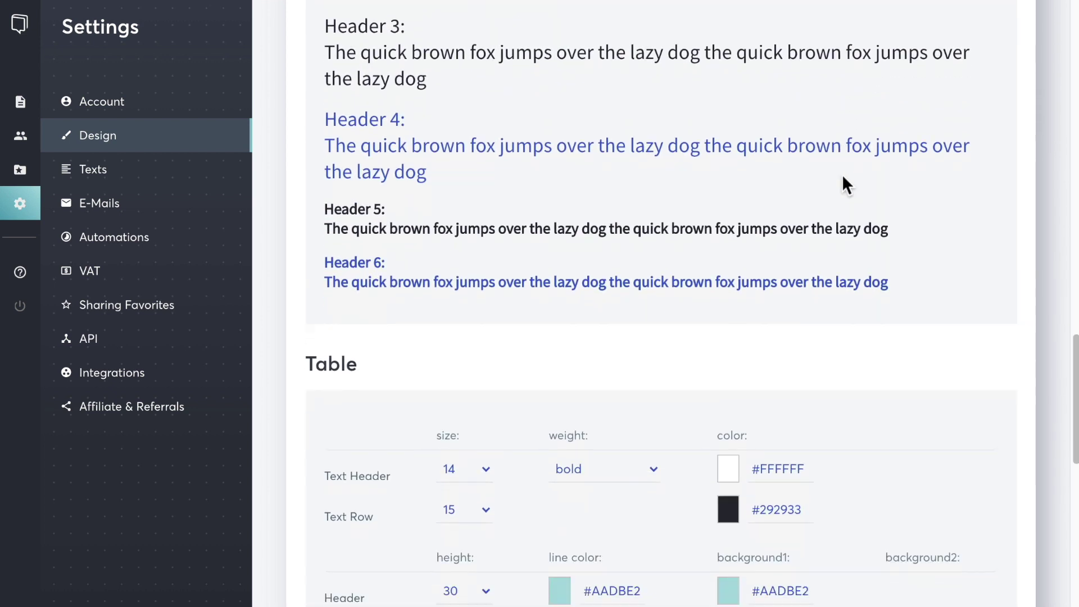
{"action": "scroll", "coordinate": [844, 179], "scroll_direction": "down", "scroll_amount": 6}
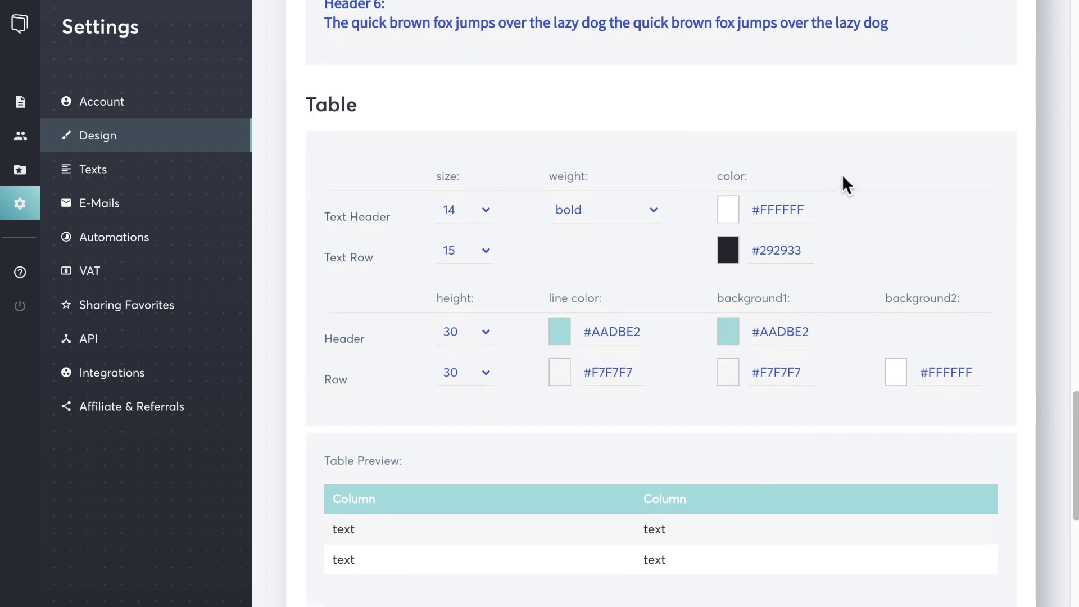
{"action": "scroll", "coordinate": [843, 179], "scroll_direction": "down", "scroll_amount": 1}
{"action": "scroll", "coordinate": [843, 178], "scroll_direction": "up", "scroll_amount": 1}
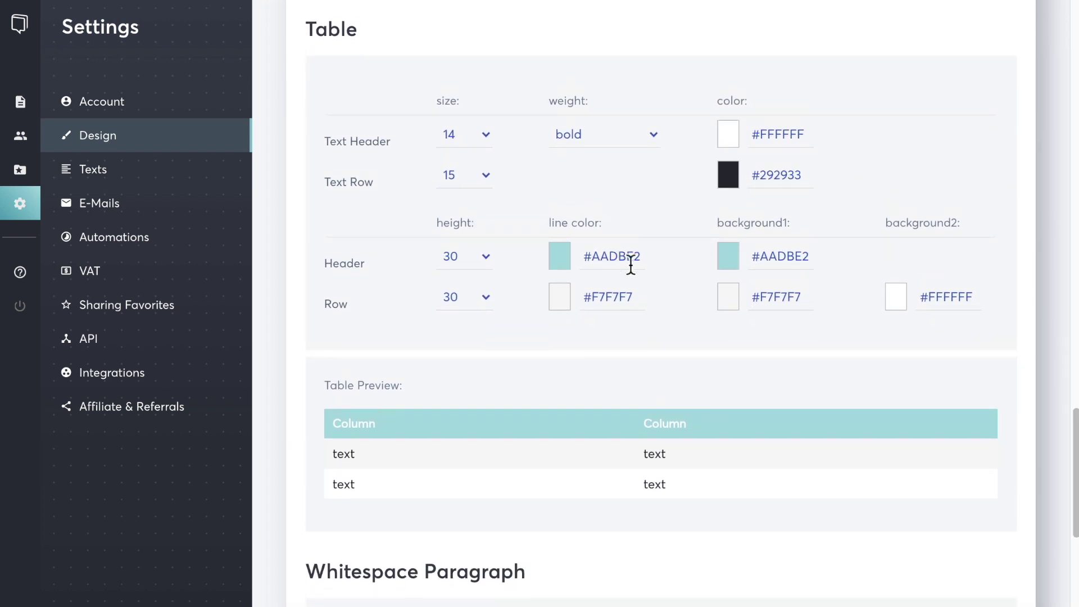
{"action": "left_click", "coordinate": [783, 260]}
{"action": "left_click_drag", "start_coordinate": [807, 313], "coordinate": [819, 297]}
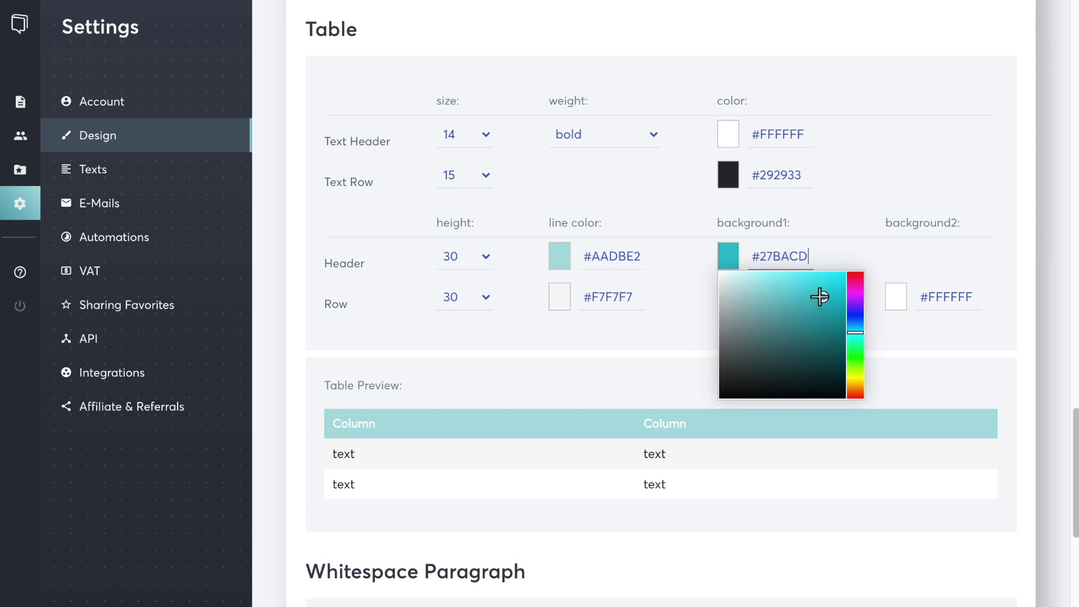
{"action": "left_click", "coordinate": [998, 314]}
{"action": "scroll", "coordinate": [1003, 324], "scroll_direction": "down", "scroll_amount": 5}
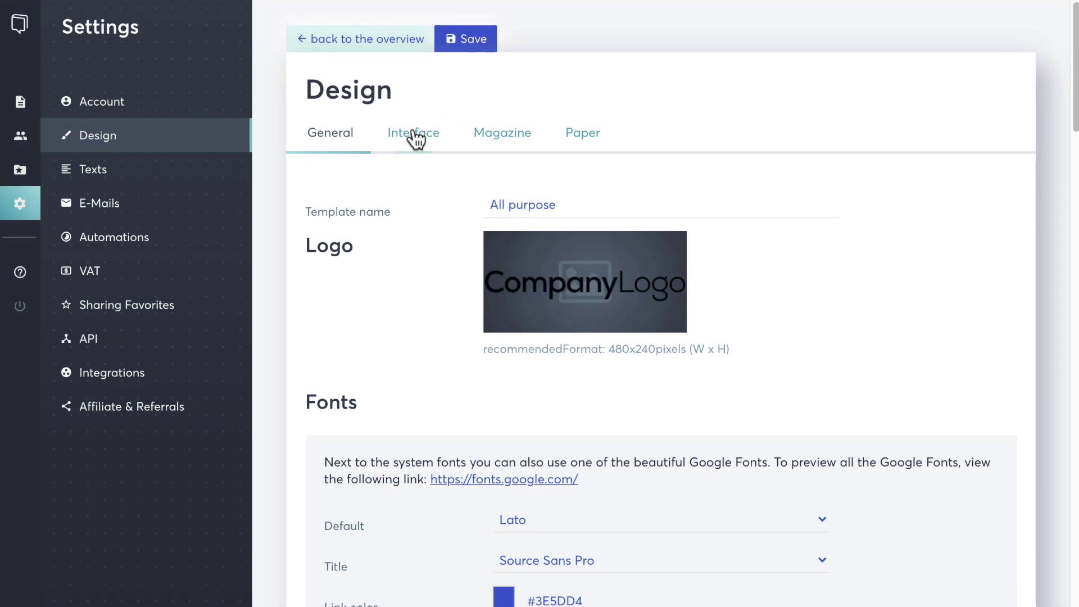
Set the background color of the interface's top menu to red, #EB2C2C.
{"action": "left_click", "coordinate": [415, 139]}
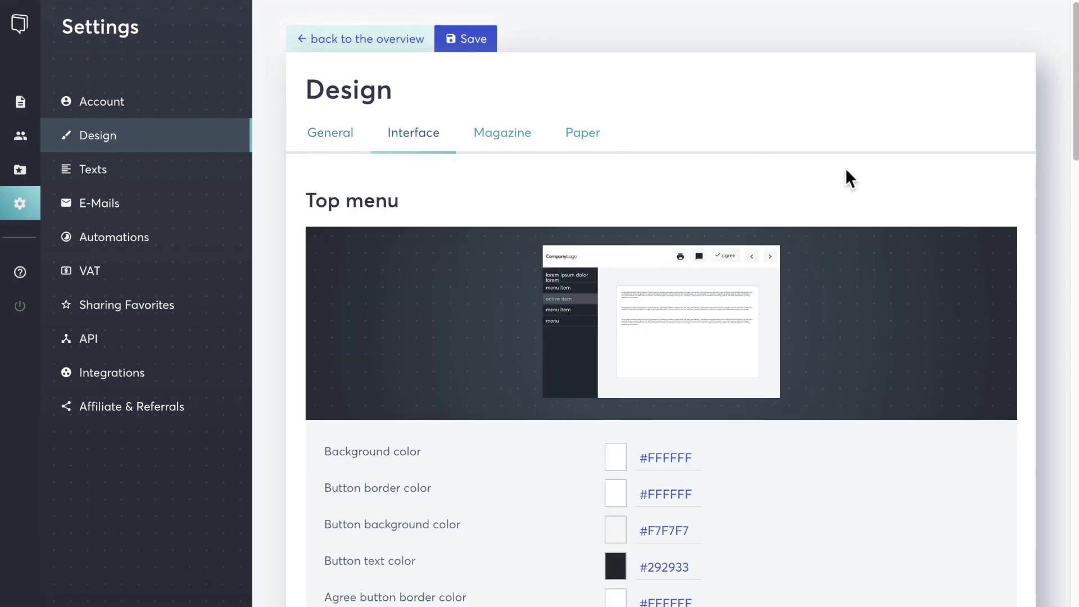
{"action": "scroll", "coordinate": [991, 204], "scroll_direction": "down", "scroll_amount": 1}
{"action": "scroll", "coordinate": [990, 201], "scroll_direction": "down", "scroll_amount": 2}
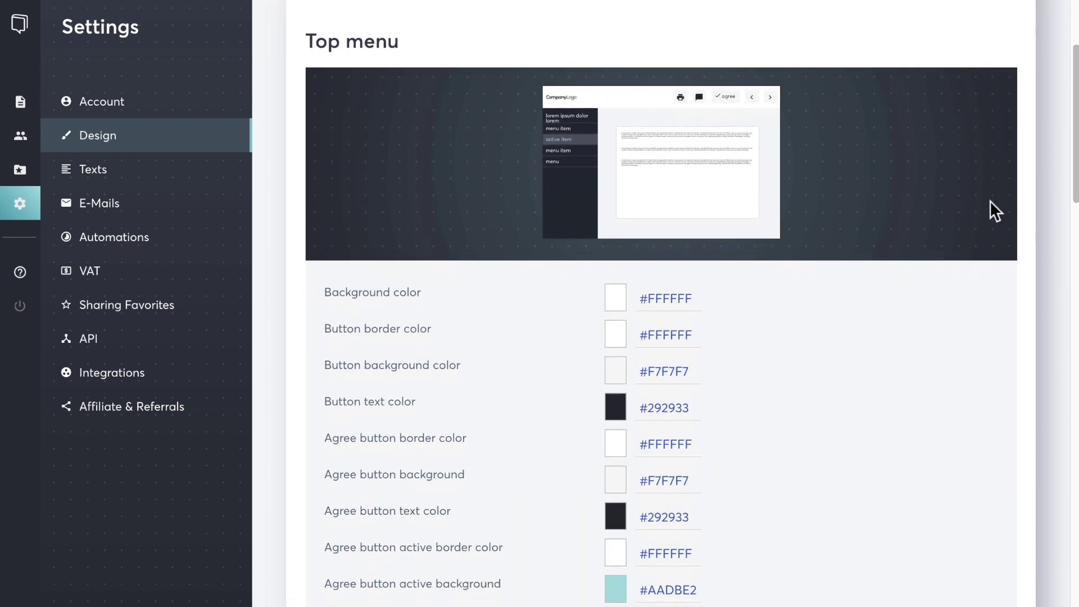
{"action": "left_click", "coordinate": [654, 293]}
{"action": "left_click_drag", "start_coordinate": [686, 357], "coordinate": [707, 323]}
{"action": "left_click", "coordinate": [920, 327]}
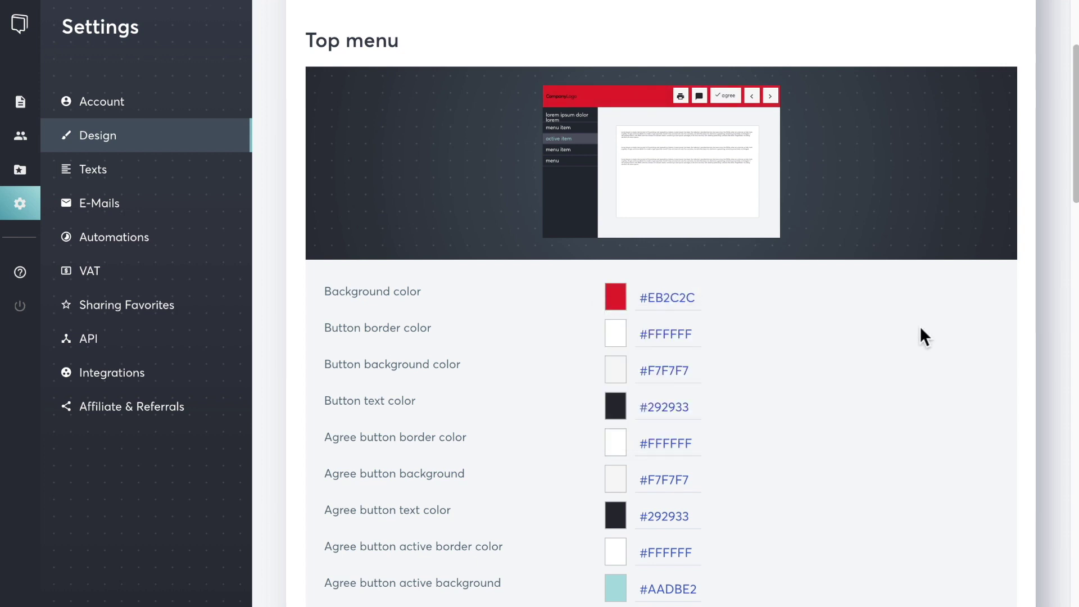
Set the background color of the interface's left menu to blue, #2F6EE2.
{"action": "scroll", "coordinate": [728, 433], "scroll_direction": "down", "scroll_amount": 10}
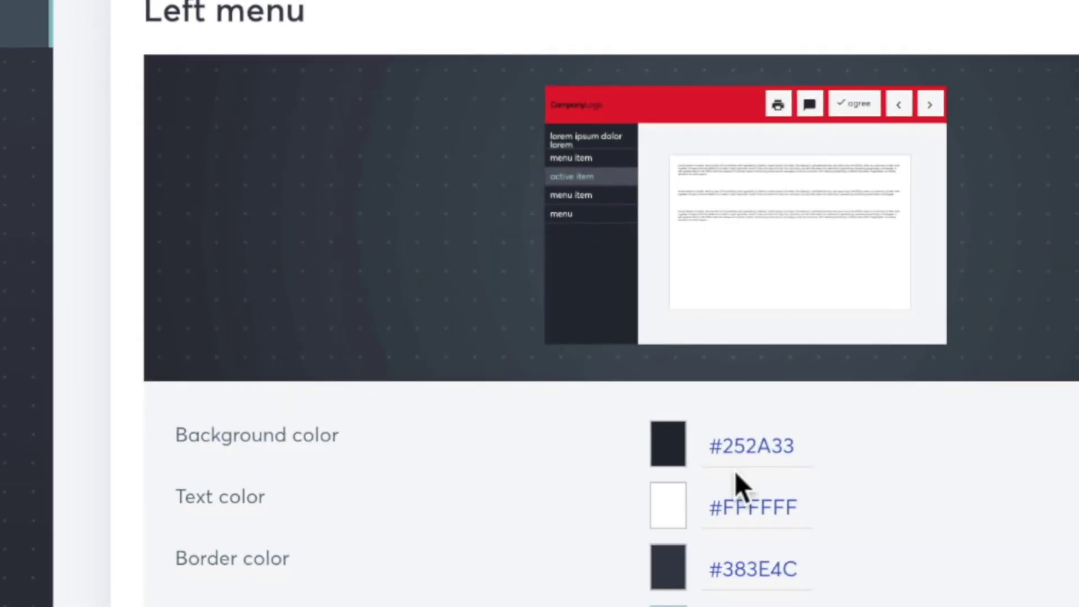
{"action": "left_click", "coordinate": [665, 408]}
{"action": "left_click_drag", "start_coordinate": [804, 506], "coordinate": [824, 498]}
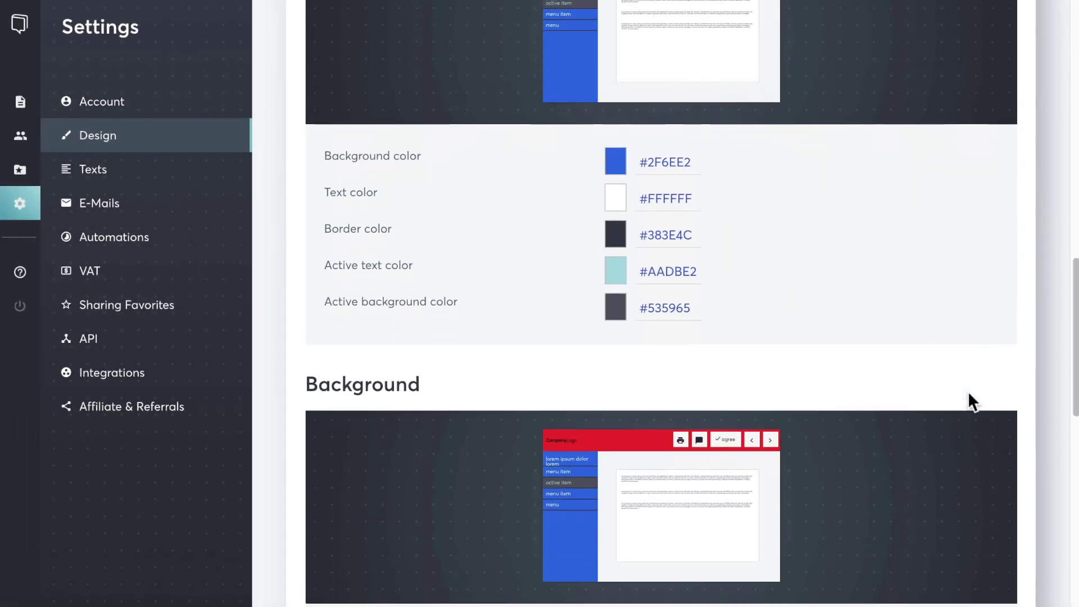
{"action": "scroll", "coordinate": [969, 393], "scroll_direction": "down", "scroll_amount": 7}
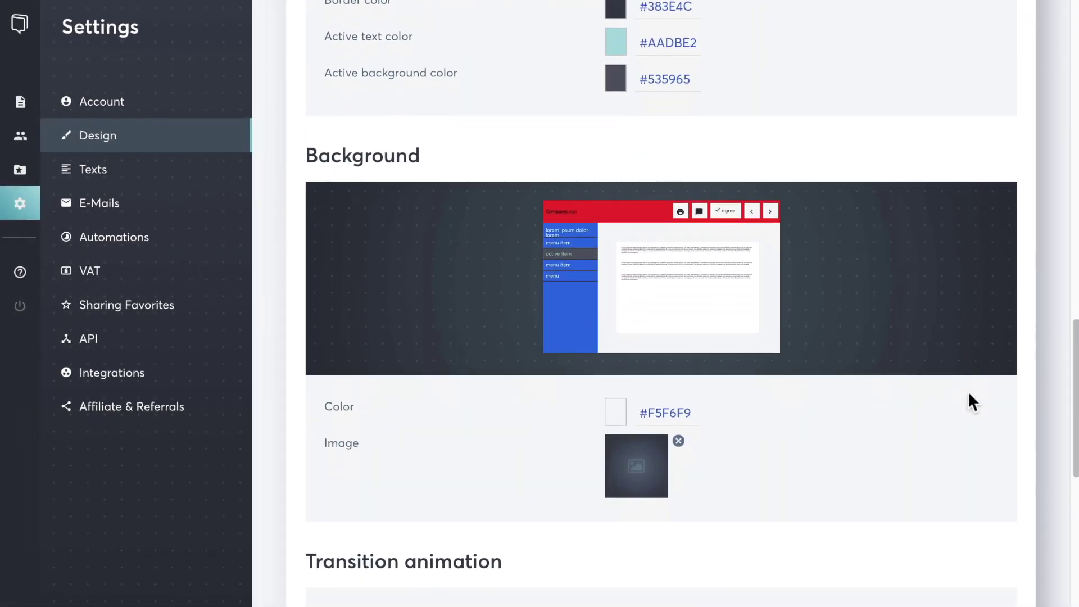
Set the interface background color to #365BC5 and use the plant-and-computer photo from the mood folder as the background image.
{"action": "scroll", "coordinate": [968, 391], "scroll_direction": "up", "scroll_amount": 2}
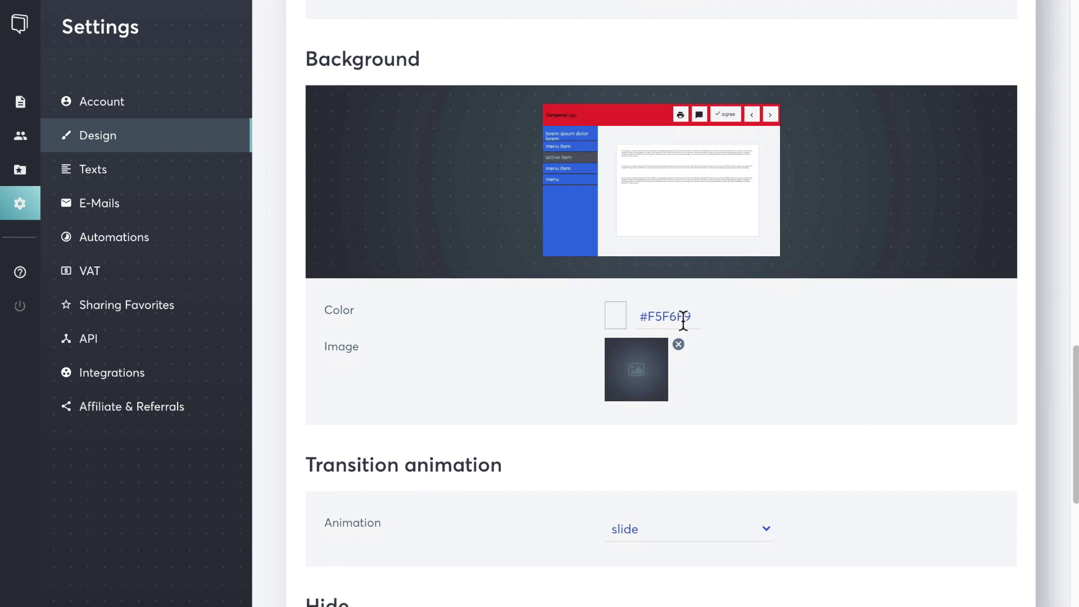
{"action": "left_click", "coordinate": [682, 319]}
{"action": "left_click", "coordinate": [697, 361]}
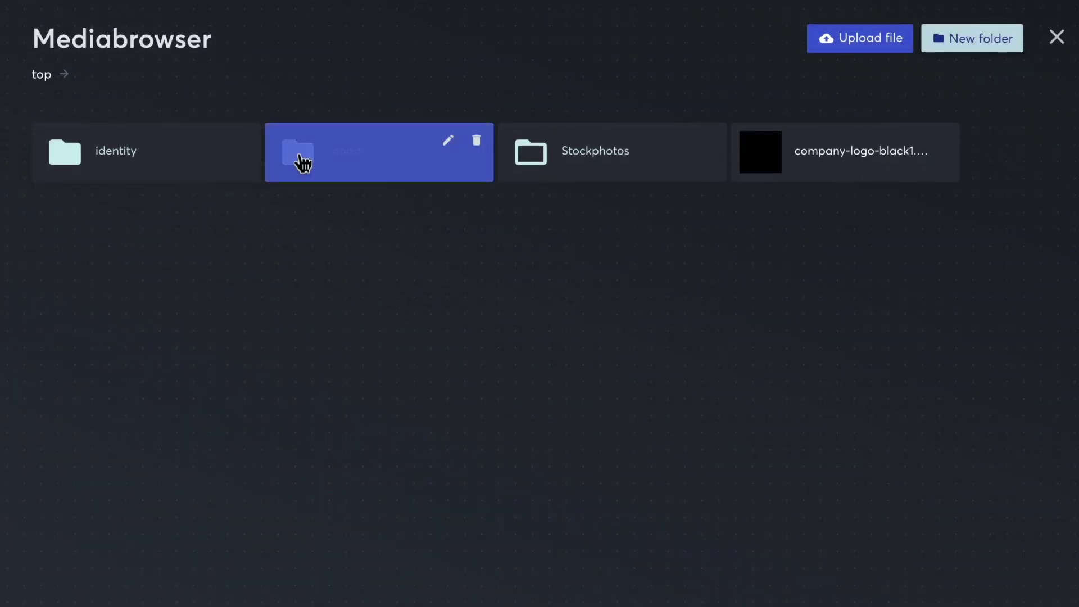
{"action": "left_click", "coordinate": [302, 159]}
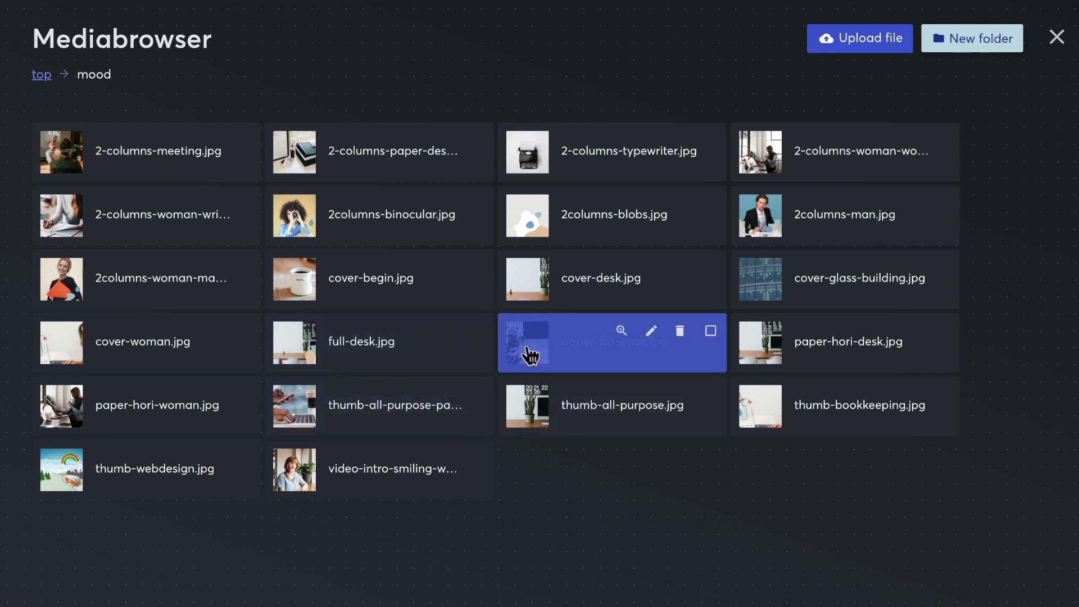
{"action": "left_click", "coordinate": [555, 362]}
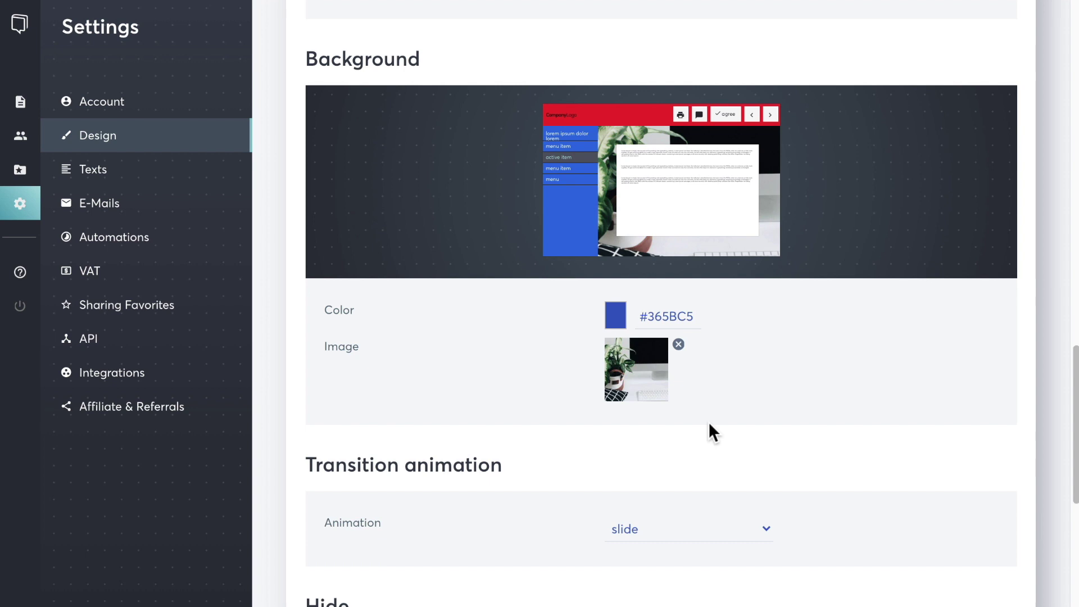
Check the available transition animations and the options for hiding the agree, comment and print buttons.
{"action": "scroll", "coordinate": [709, 424], "scroll_direction": "down", "scroll_amount": 3}
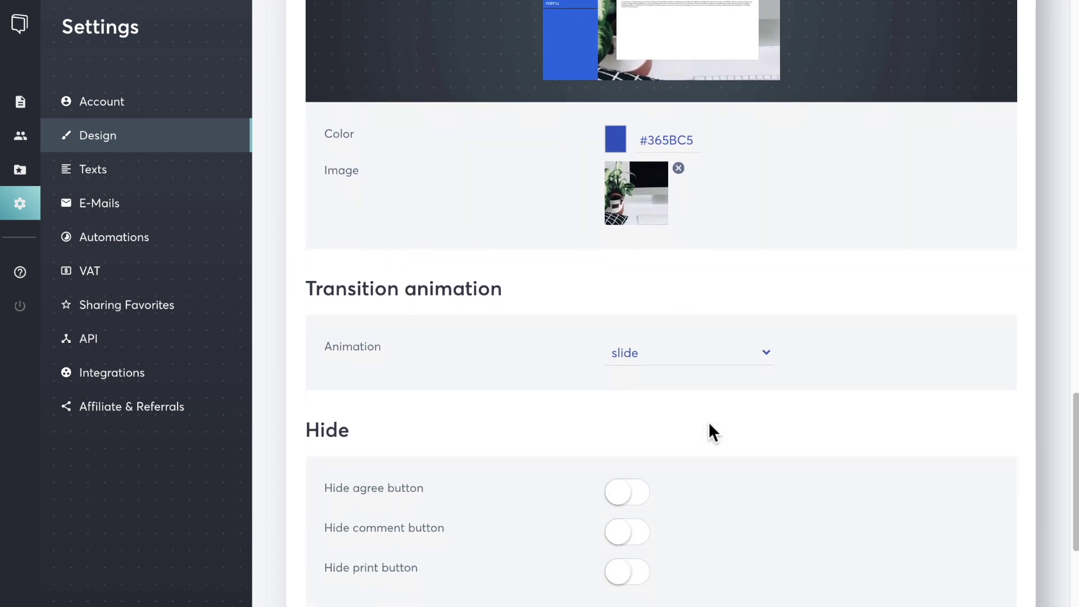
{"action": "scroll", "coordinate": [709, 425], "scroll_direction": "down", "scroll_amount": 2}
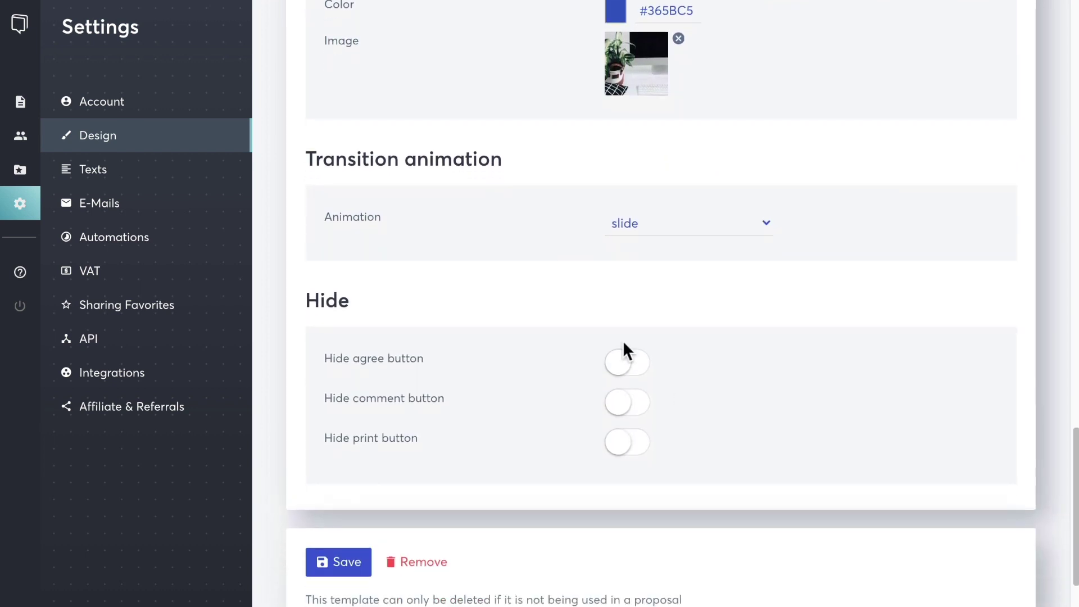
{"action": "left_click", "coordinate": [659, 214]}
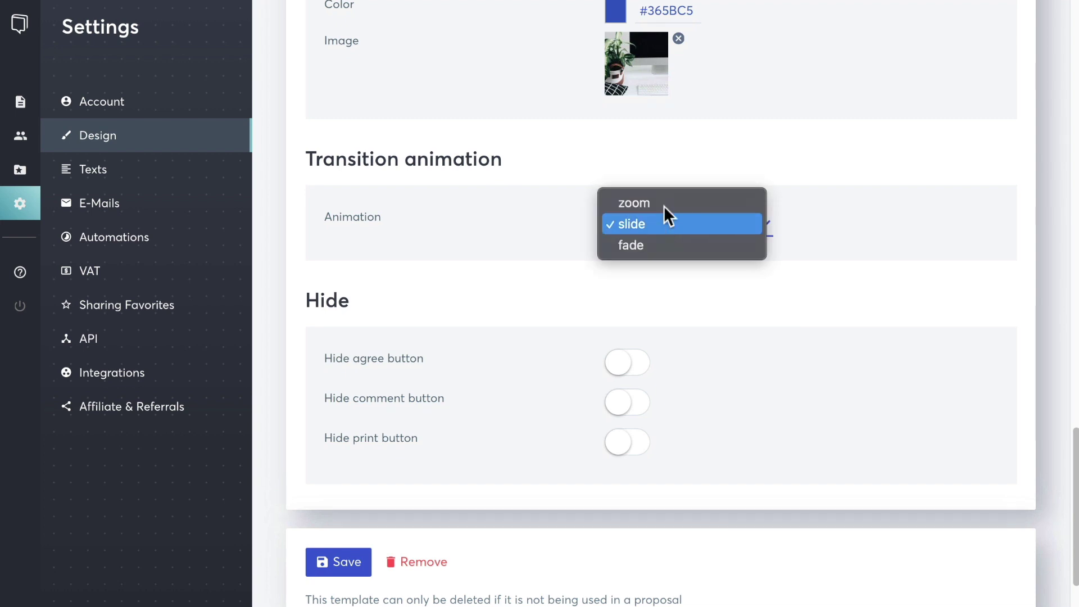
{"action": "left_click", "coordinate": [703, 294]}
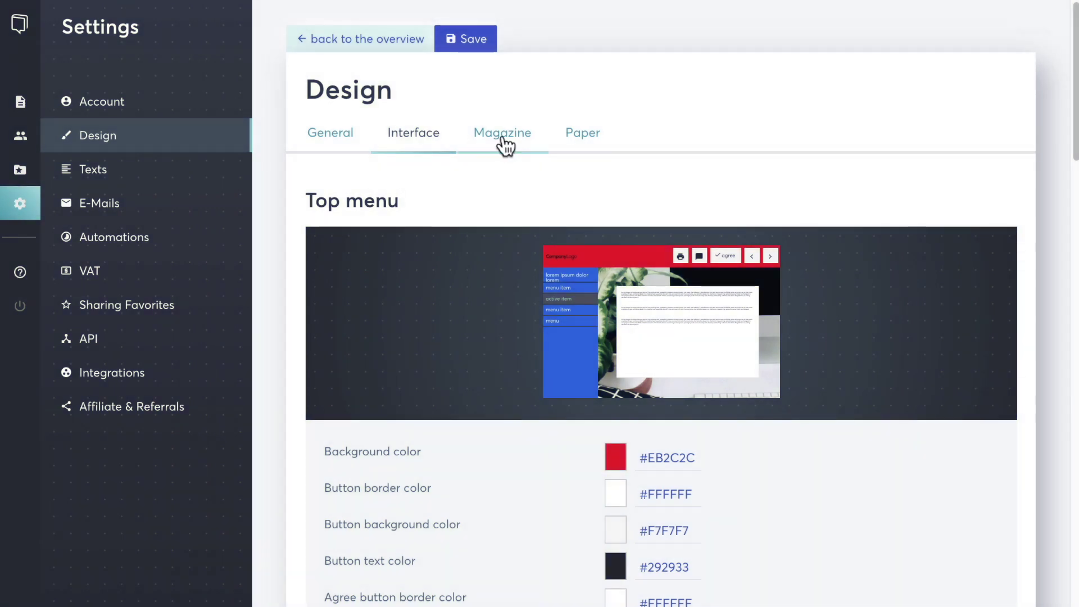
Look through the design template's Magazine page settings, from the cover down through the remaining page types.
{"action": "left_click", "coordinate": [504, 144]}
{"action": "scroll", "coordinate": [907, 222], "scroll_direction": "down", "scroll_amount": 4}
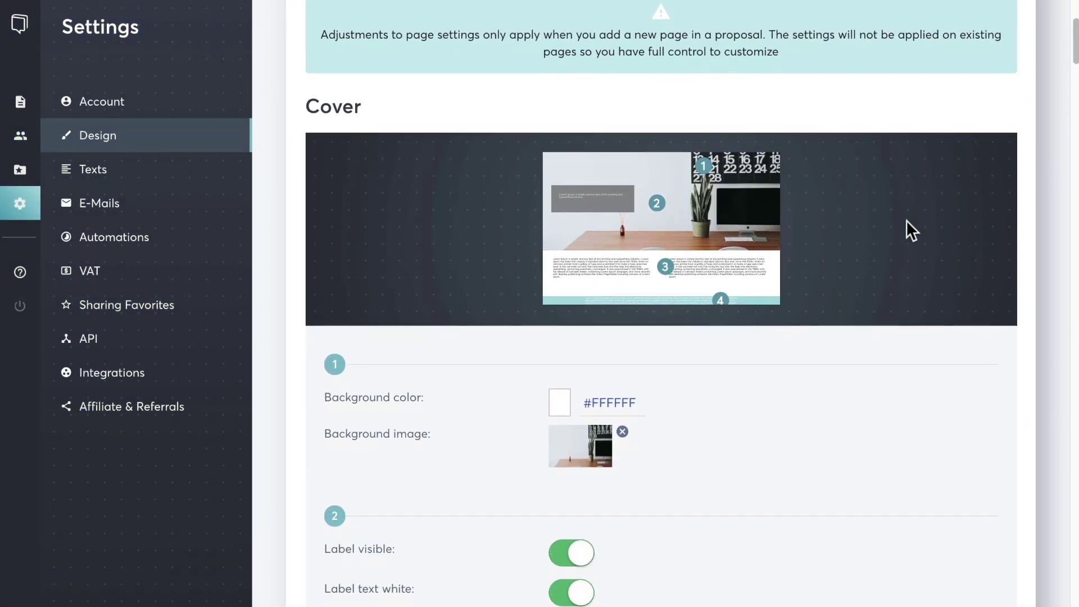
{"action": "scroll", "coordinate": [908, 221], "scroll_direction": "down", "scroll_amount": 7}
{"action": "scroll", "coordinate": [907, 222], "scroll_direction": "down", "scroll_amount": 10}
{"action": "scroll", "coordinate": [906, 220], "scroll_direction": "down", "scroll_amount": 14}
{"action": "scroll", "coordinate": [907, 222], "scroll_direction": "down", "scroll_amount": 12}
{"action": "scroll", "coordinate": [906, 222], "scroll_direction": "down", "scroll_amount": 5}
{"action": "scroll", "coordinate": [906, 222], "scroll_direction": "up", "scroll_amount": 20}
{"action": "scroll", "coordinate": [907, 222], "scroll_direction": "up", "scroll_amount": 20}
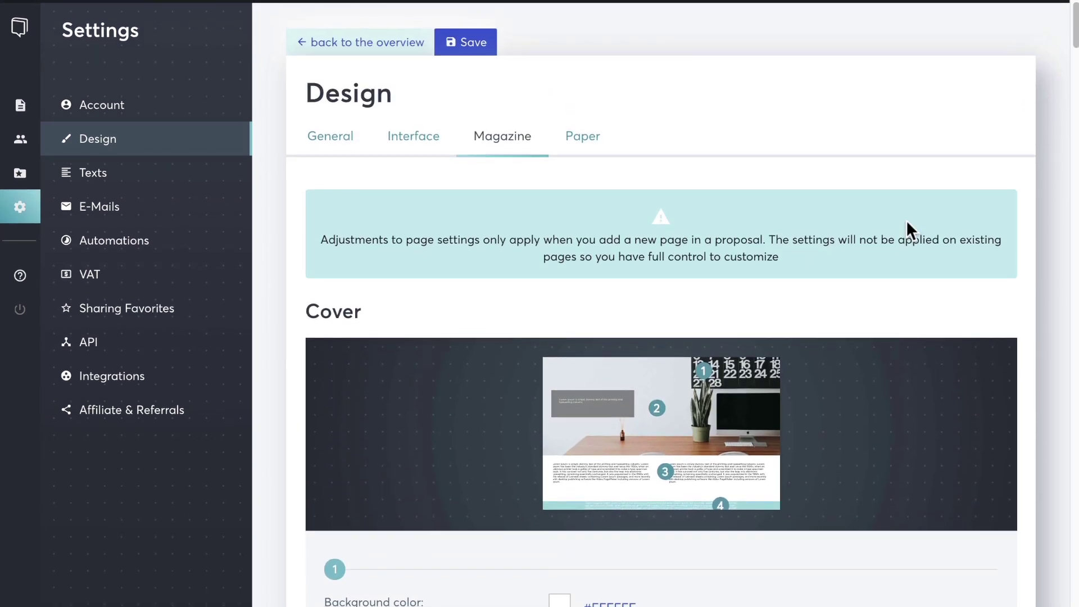
Review the design template's Paper settings, including the stationery PDF, Full image and Whitespace Page sections.
{"action": "left_click", "coordinate": [576, 146]}
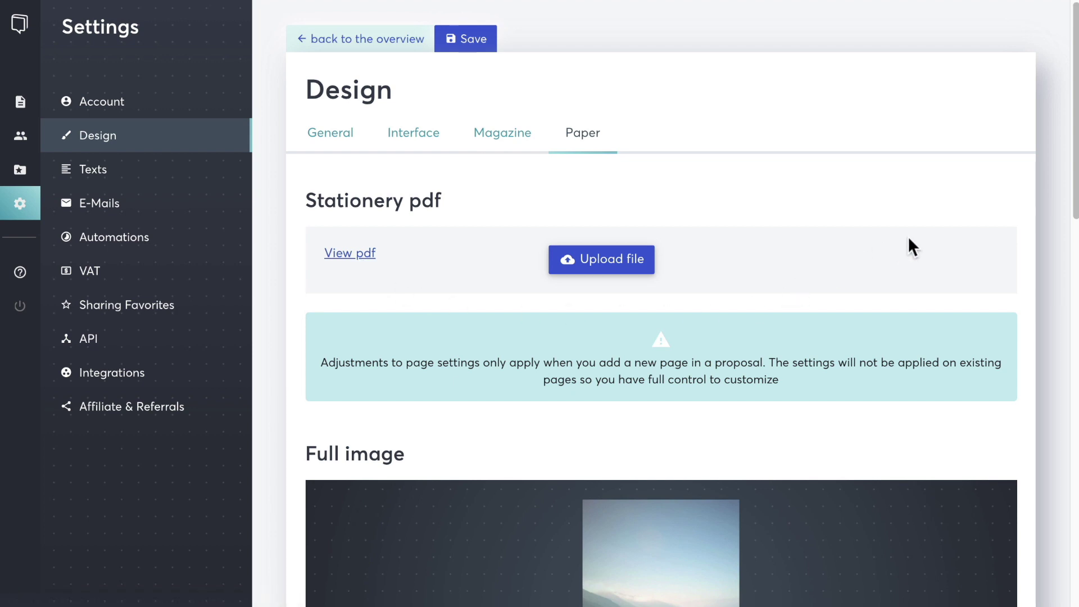
{"action": "scroll", "coordinate": [909, 239], "scroll_direction": "down", "scroll_amount": 4}
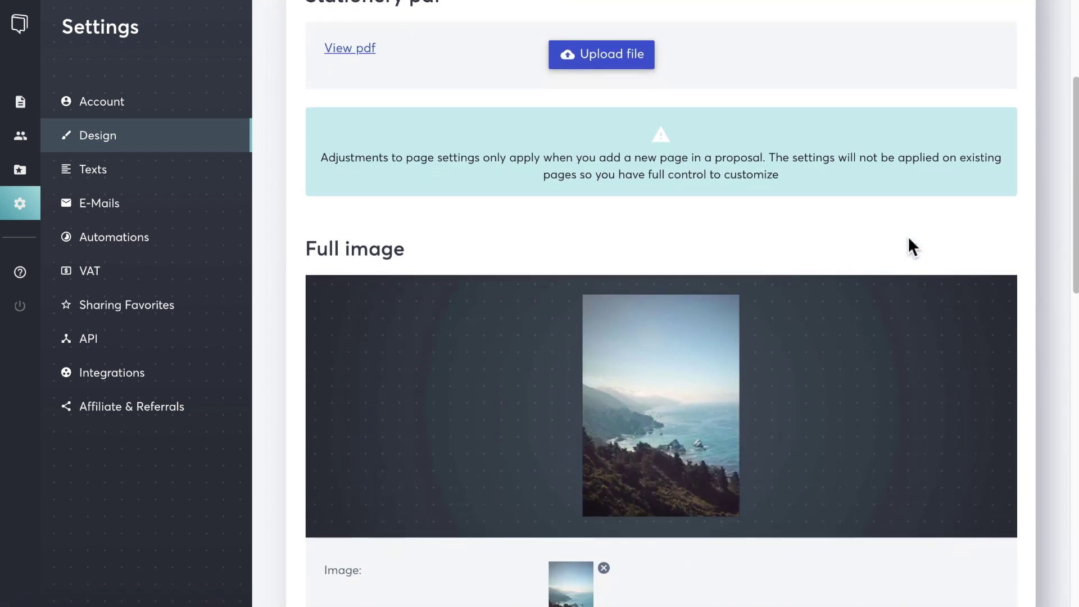
{"action": "scroll", "coordinate": [910, 248], "scroll_direction": "down", "scroll_amount": 5}
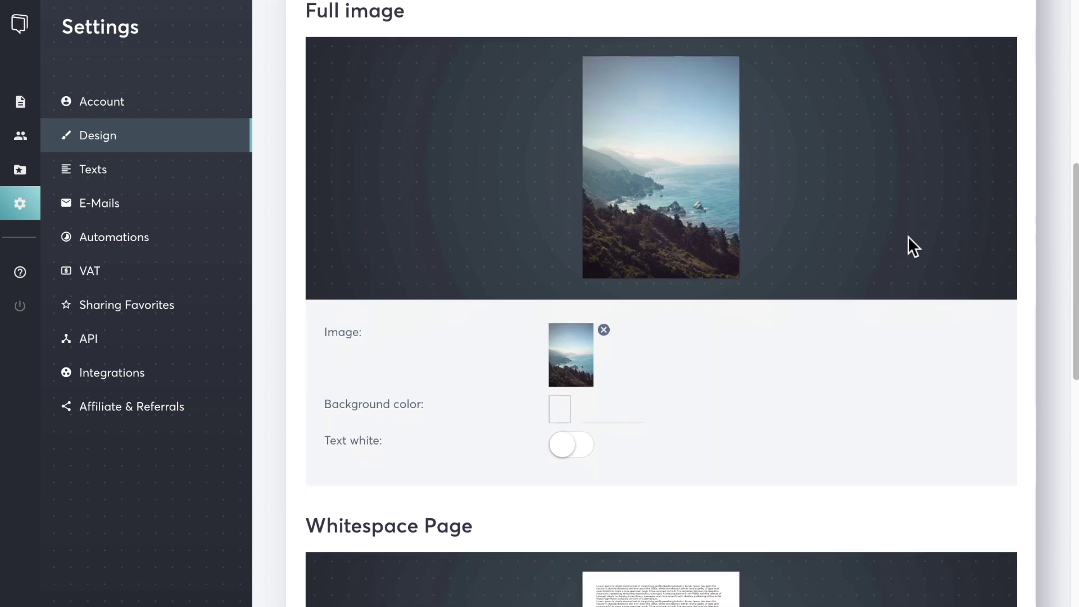
{"action": "scroll", "coordinate": [908, 236], "scroll_direction": "down", "scroll_amount": 6}
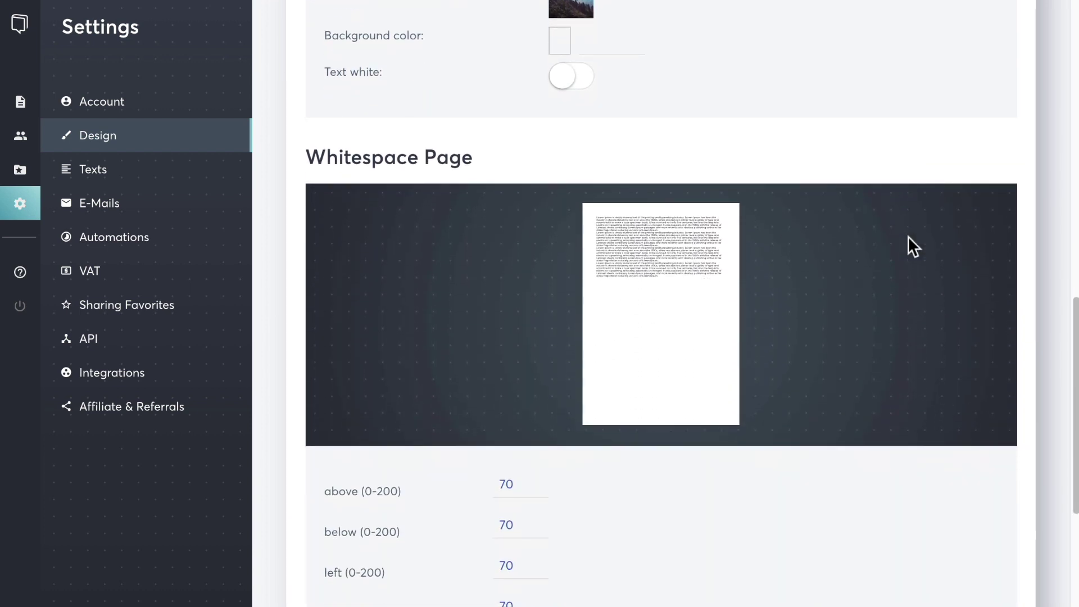
{"action": "scroll", "coordinate": [909, 237], "scroll_direction": "up", "scroll_amount": 15}
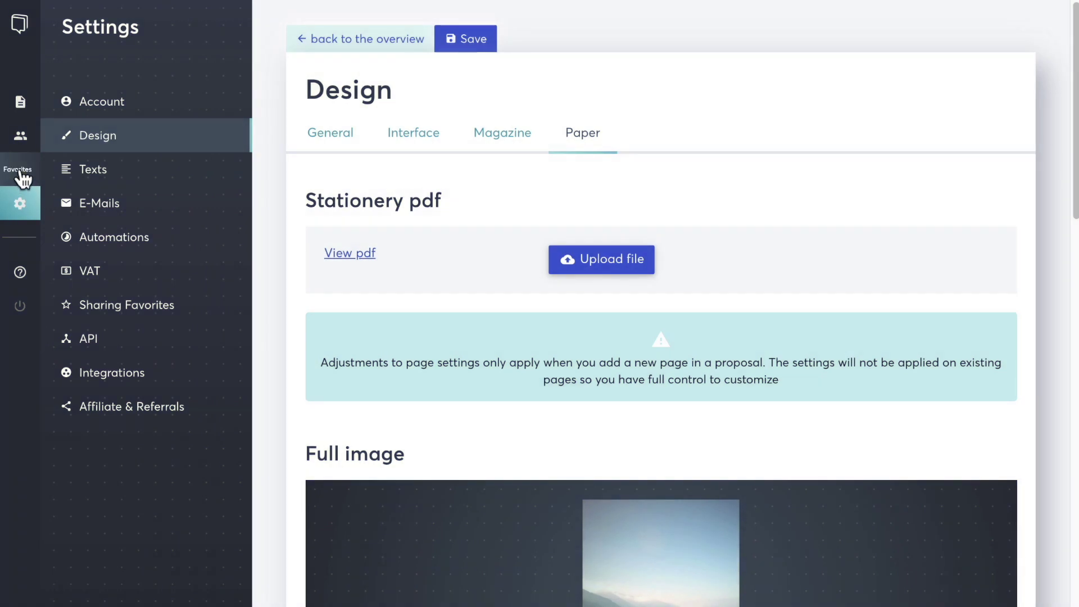
View the designs that can be assigned to the Demo Favorite Template in its settings, and leave them without saving.
{"action": "left_click", "coordinate": [21, 177]}
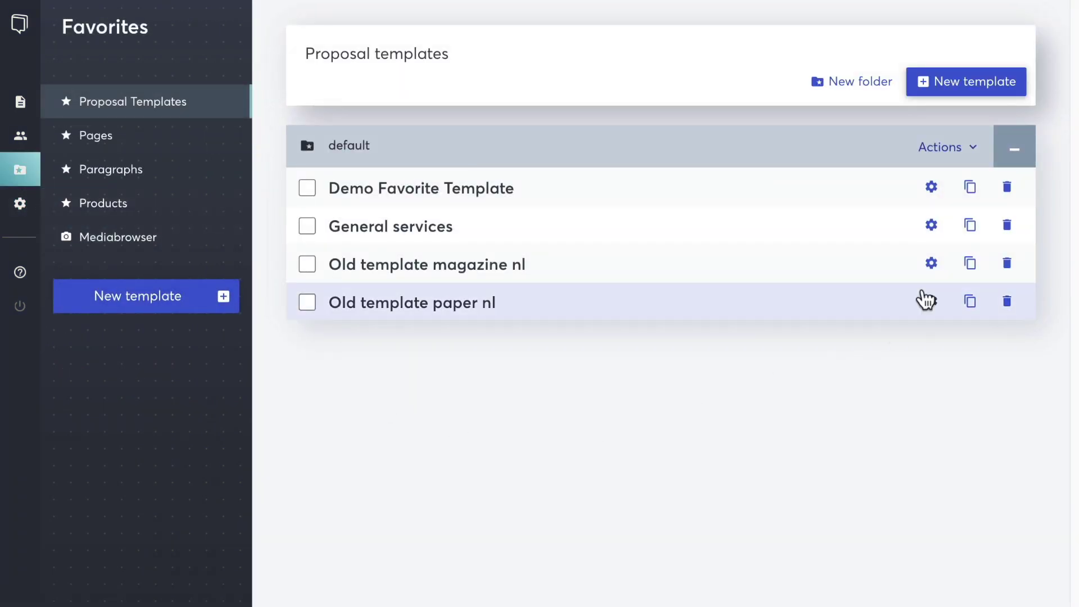
{"action": "left_click", "coordinate": [931, 188]}
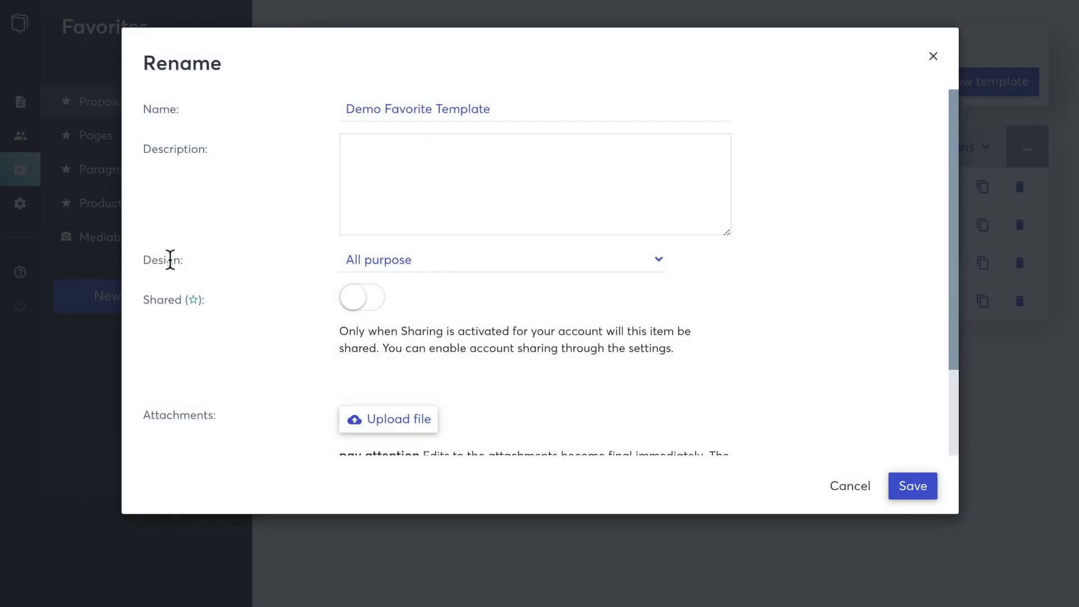
{"action": "left_click", "coordinate": [383, 264]}
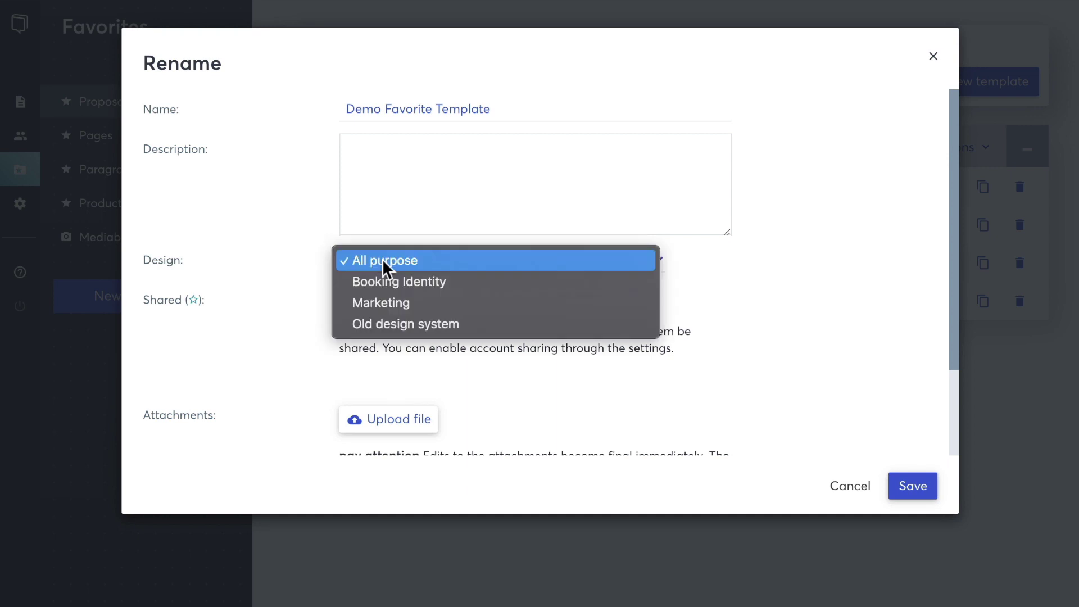
{"action": "left_click", "coordinate": [304, 244]}
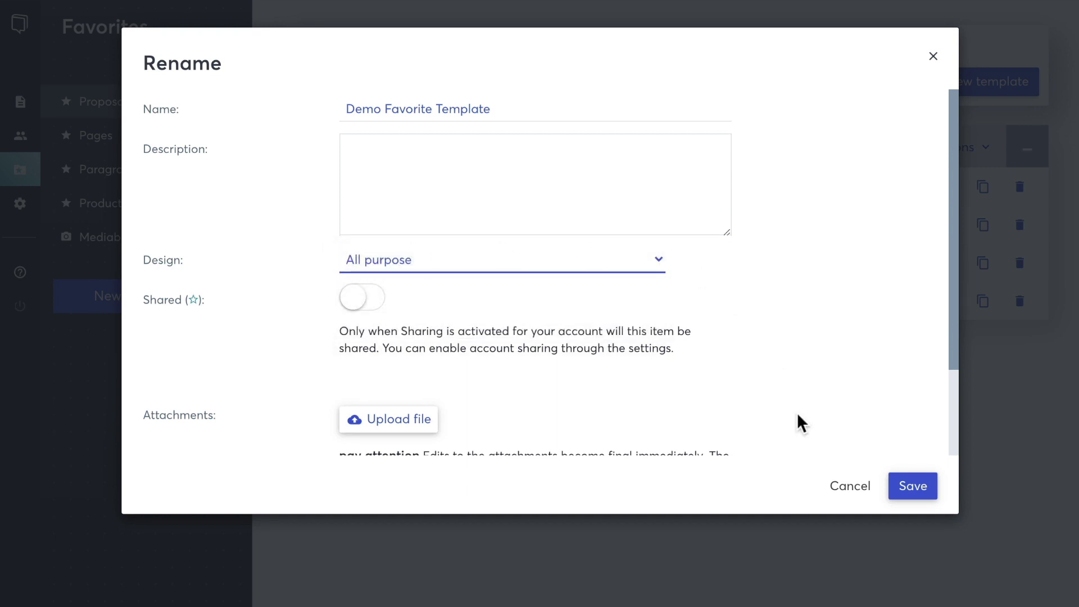
{"action": "left_click", "coordinate": [847, 489]}
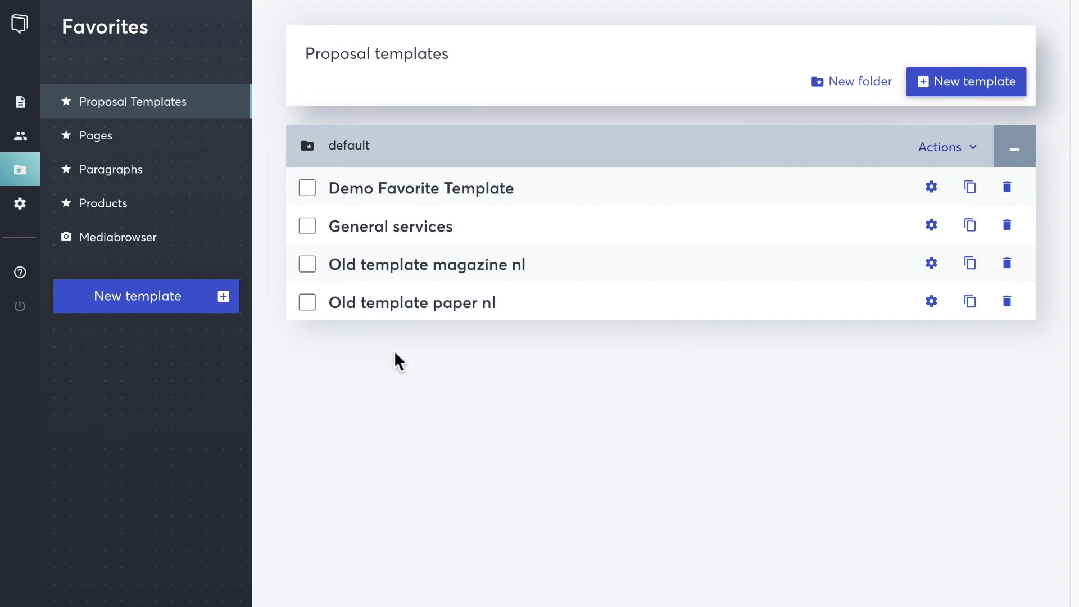
Open the settings of the online proposal My demo proposal to check its assigned design.
{"action": "left_click", "coordinate": [27, 113]}
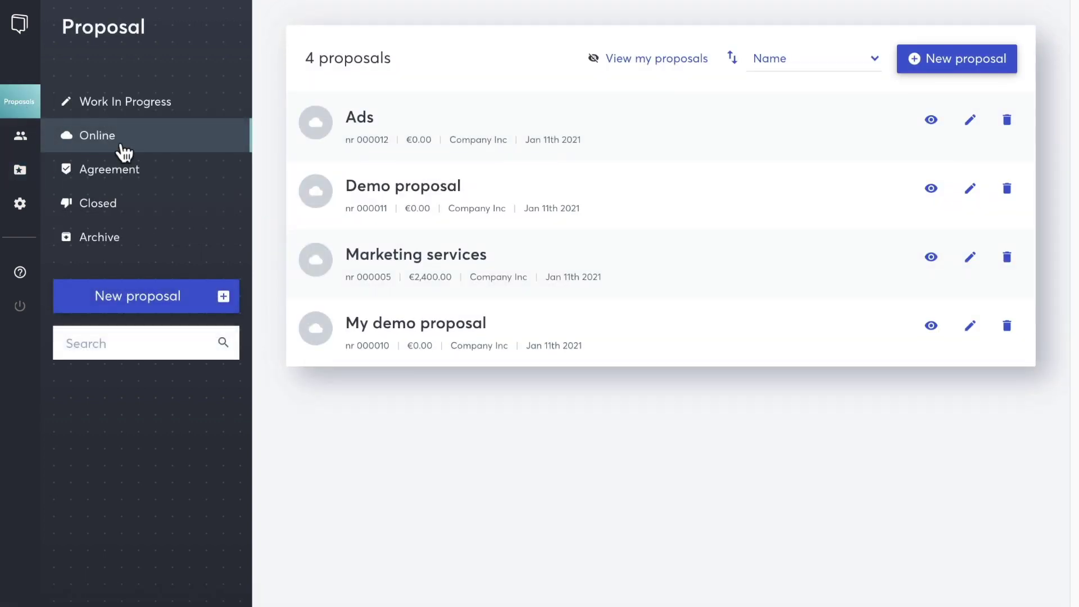
{"action": "left_click", "coordinate": [456, 325]}
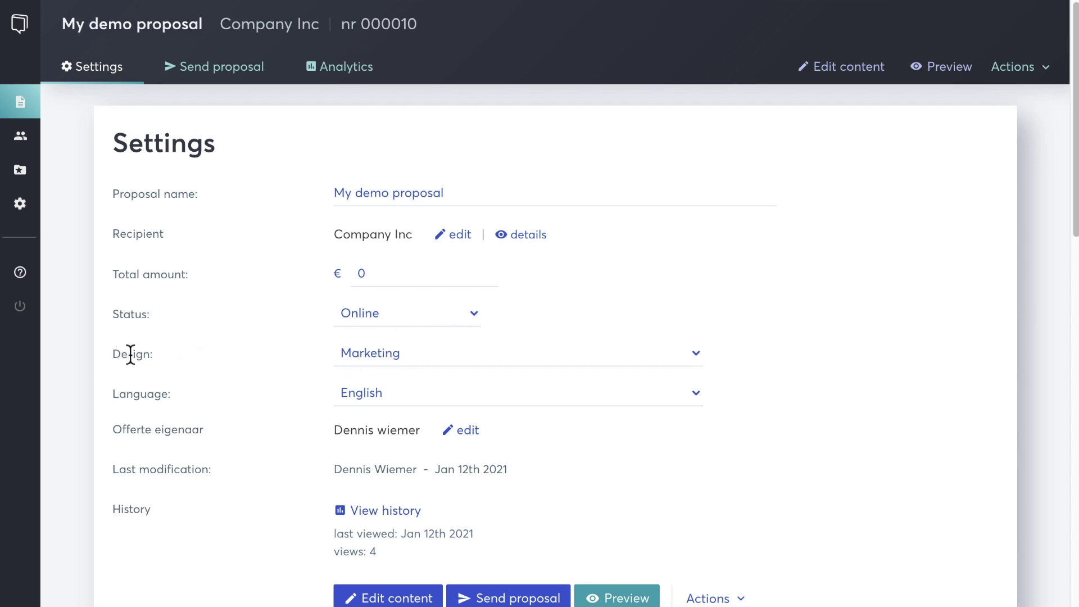
Start creating a new proposal and look at the favorite templates it can be based on.
{"action": "left_click", "coordinate": [23, 109]}
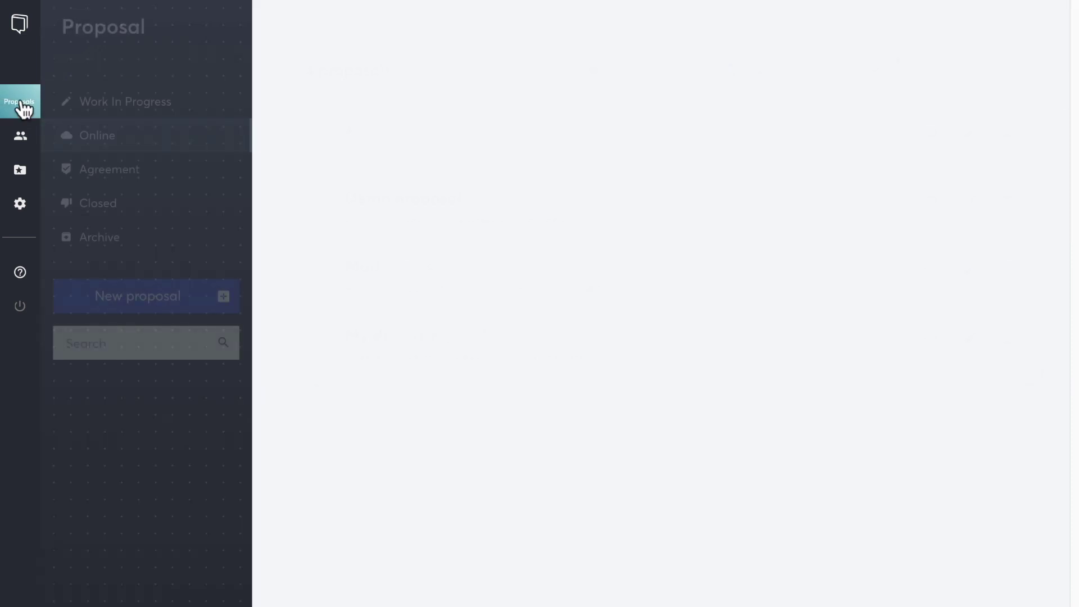
{"action": "left_click", "coordinate": [140, 301]}
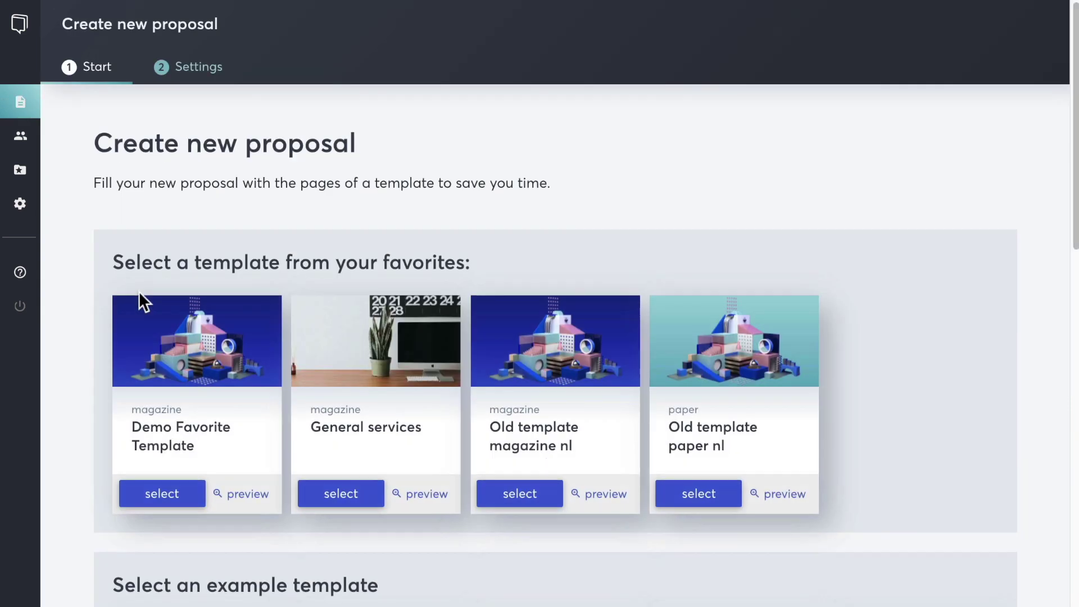
{"action": "left_click", "coordinate": [169, 344]}
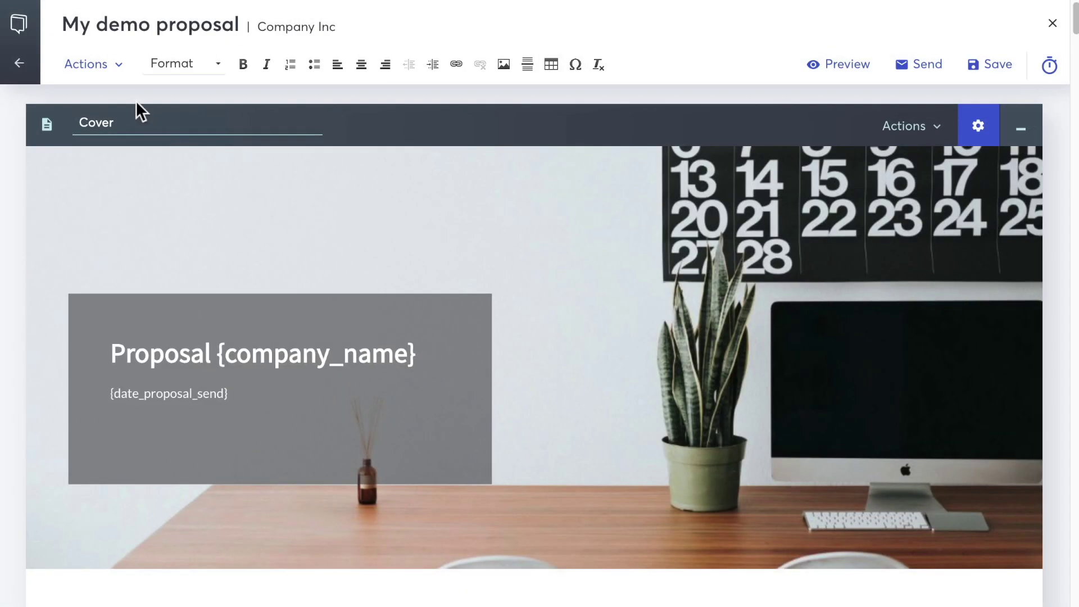
Open the All purpose design from the proposal's content editor, set its title font to Slabo 13px and save the template.
{"action": "left_click", "coordinate": [113, 67]}
{"action": "left_click", "coordinate": [113, 129]}
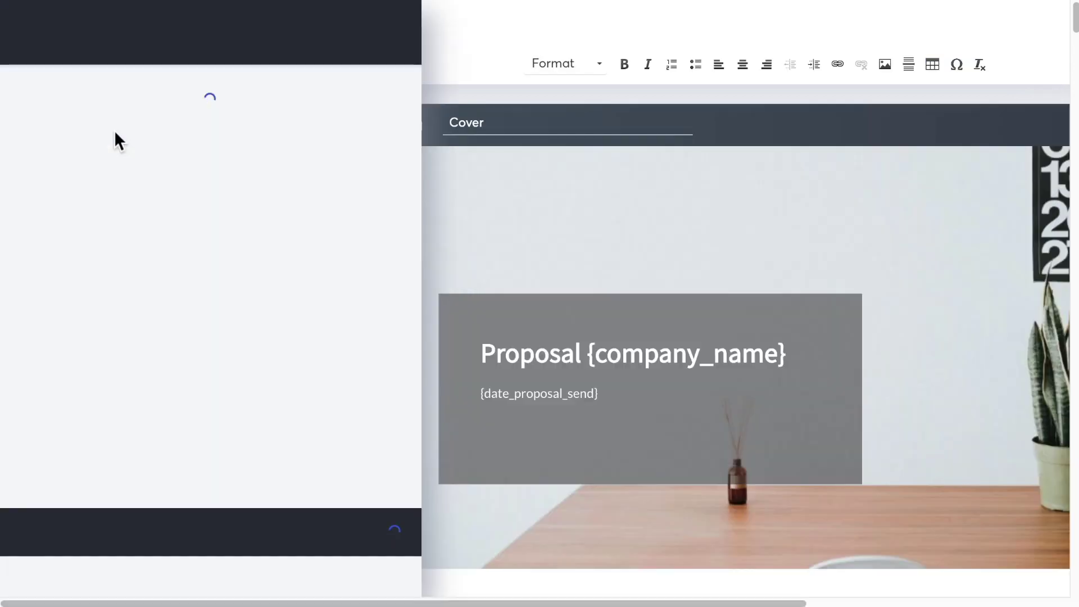
{"action": "scroll", "coordinate": [115, 138], "scroll_direction": "down", "scroll_amount": 3}
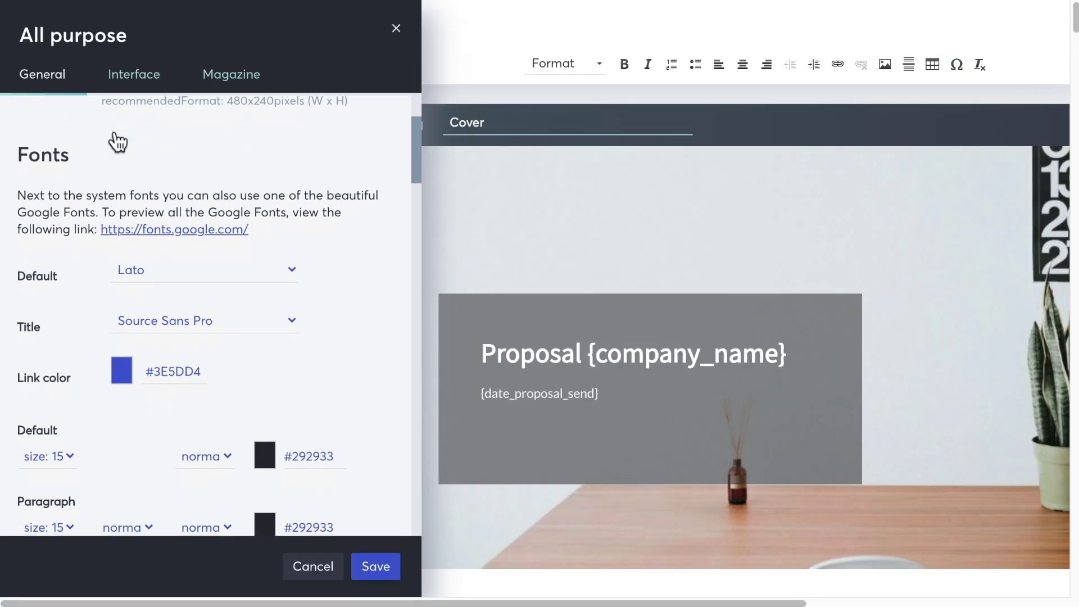
{"action": "scroll", "coordinate": [117, 140], "scroll_direction": "down", "scroll_amount": 2}
{"action": "left_click", "coordinate": [175, 225]}
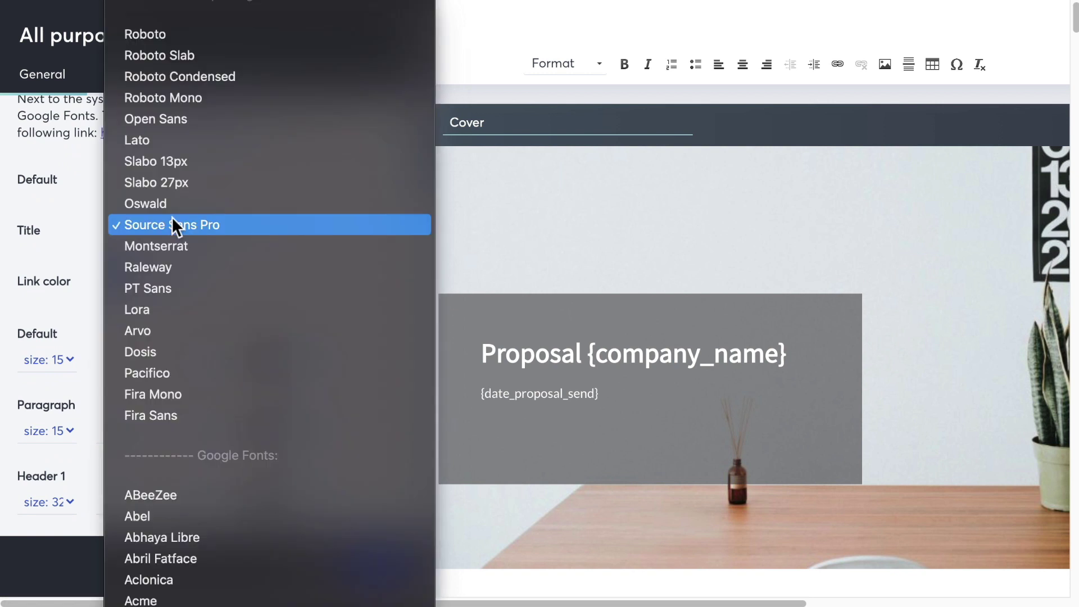
{"action": "left_click", "coordinate": [180, 161]}
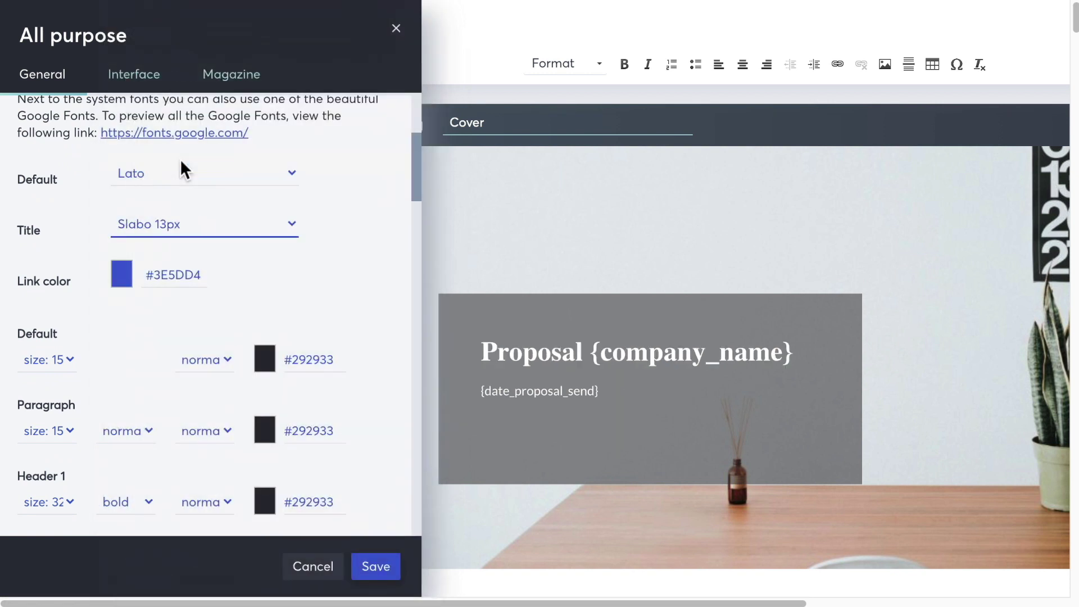
{"action": "left_click", "coordinate": [371, 565]}
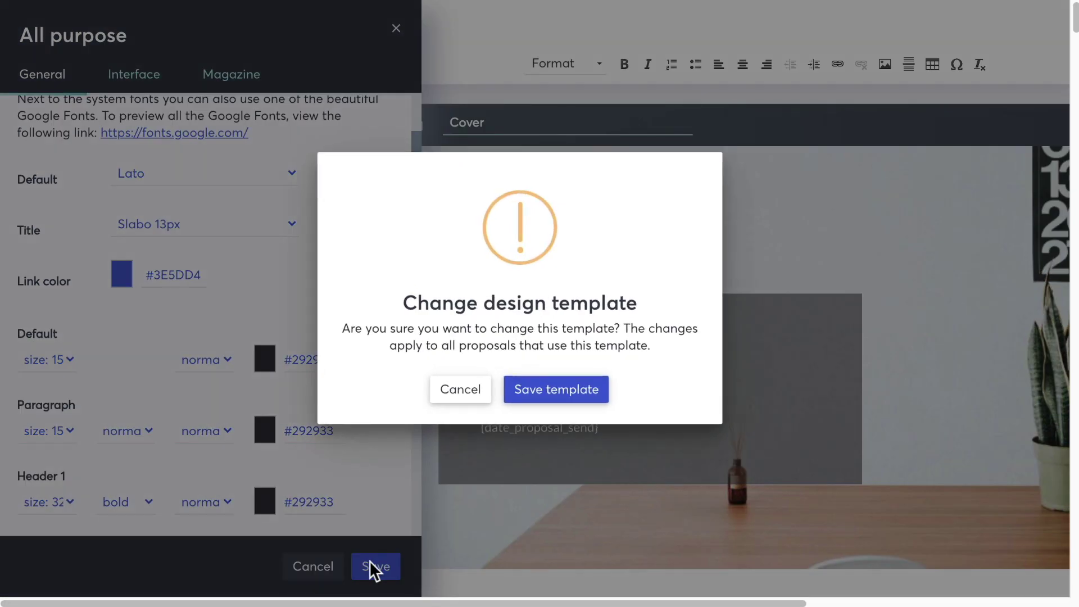
{"action": "left_click", "coordinate": [581, 397]}
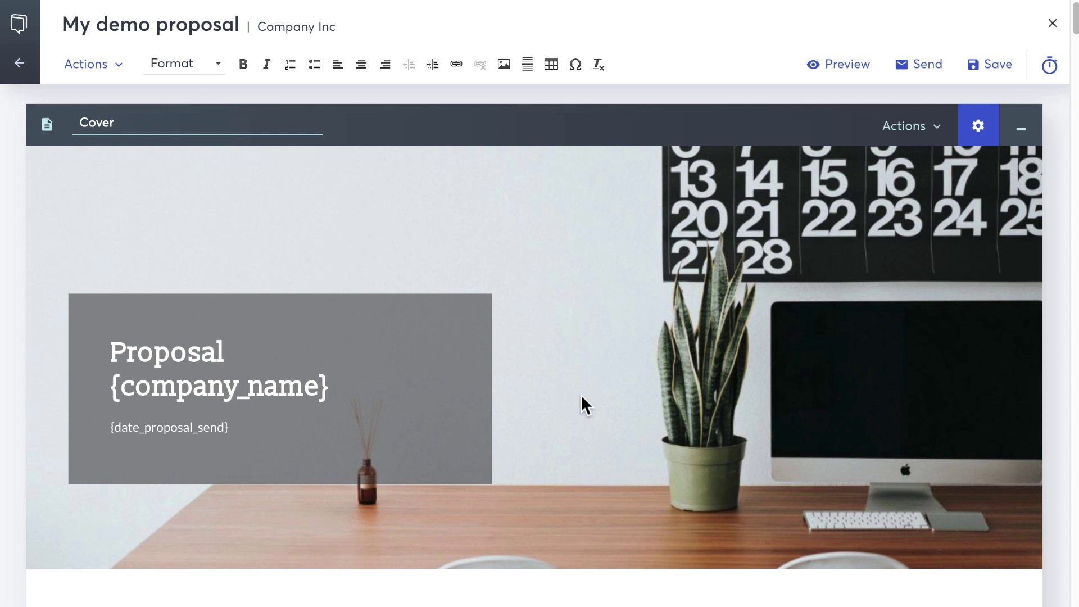
Insert a new two-column page with a photo half directly after the cover page and name it Example.
{"action": "scroll", "coordinate": [582, 394], "scroll_direction": "down", "scroll_amount": 7}
{"action": "scroll", "coordinate": [579, 324], "scroll_direction": "down", "scroll_amount": 3}
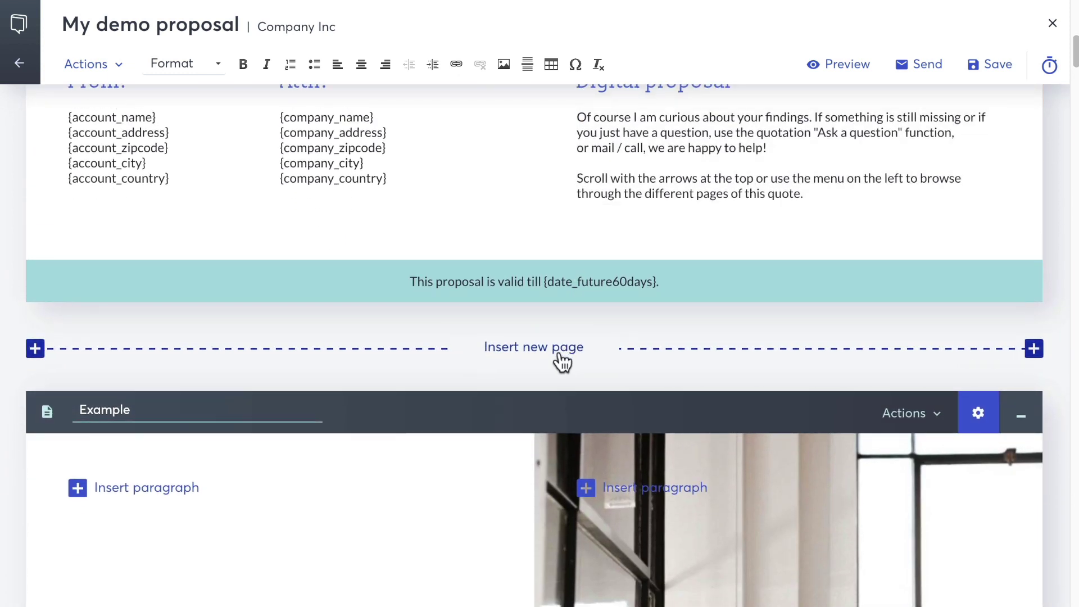
{"action": "left_click", "coordinate": [560, 354]}
{"action": "left_click", "coordinate": [304, 225]}
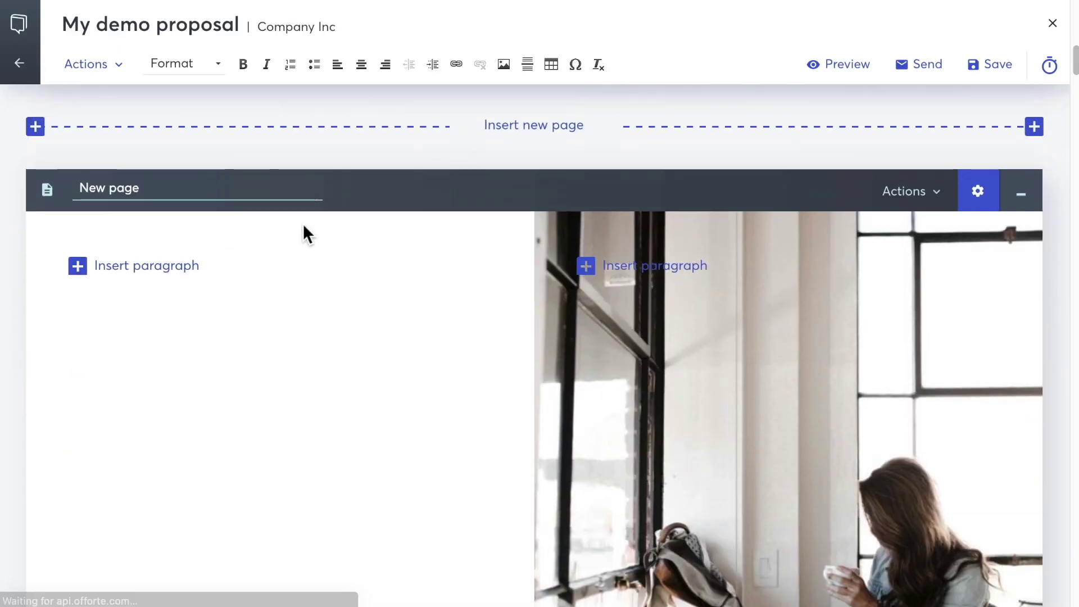
{"action": "left_click", "coordinate": [85, 137]}
{"action": "key", "text": "ctrl+a"}
{"action": "type", "text": "Ex"}
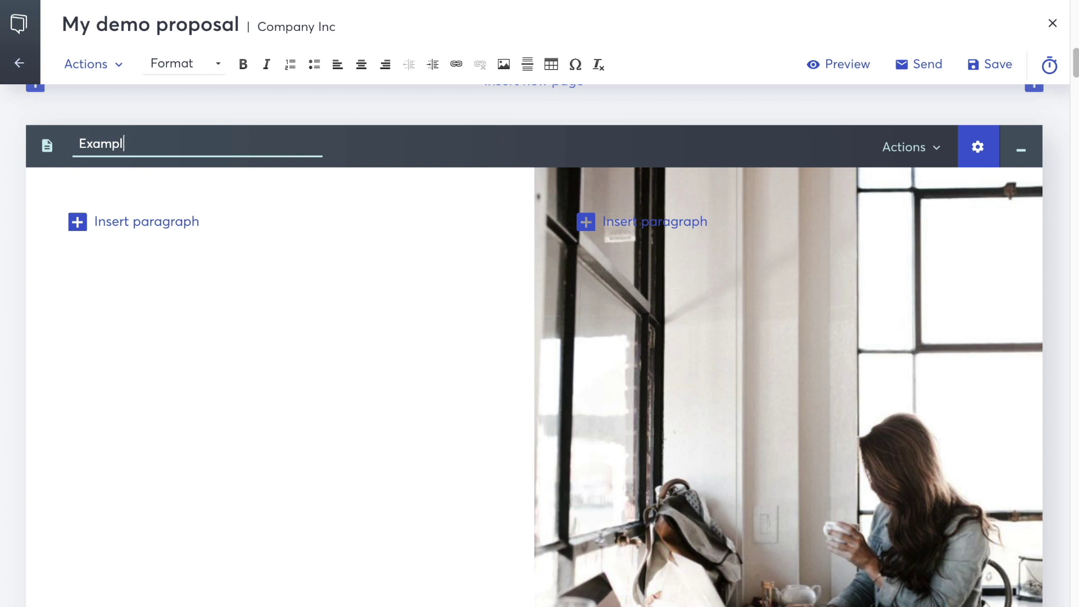
{"action": "left_click", "coordinate": [290, 350]}
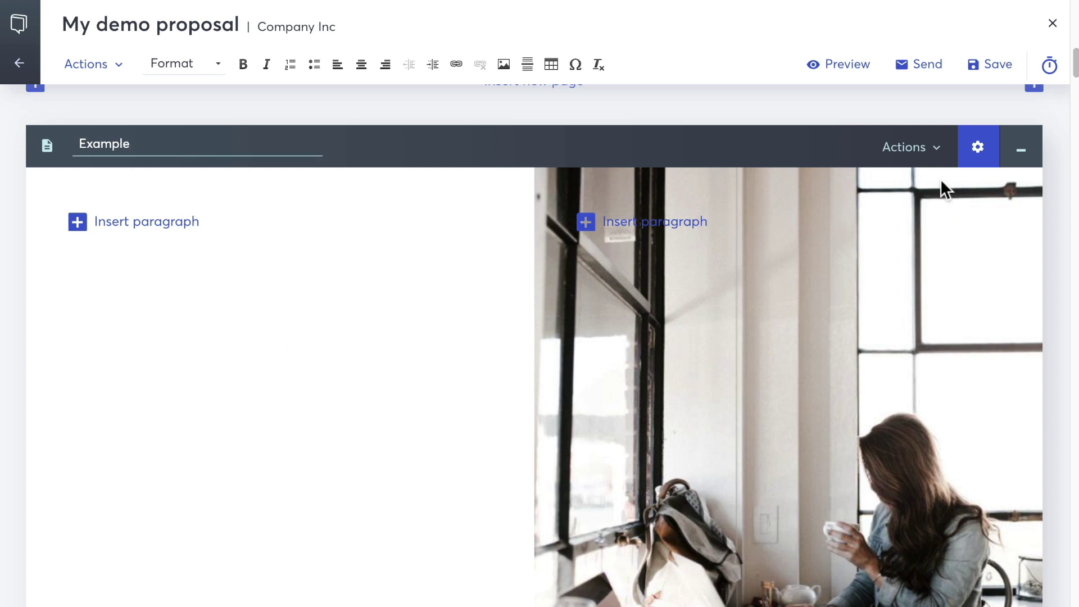
In the Example page's settings, set the first column's background color to #282B2E and turn on its white text.
{"action": "left_click", "coordinate": [978, 147]}
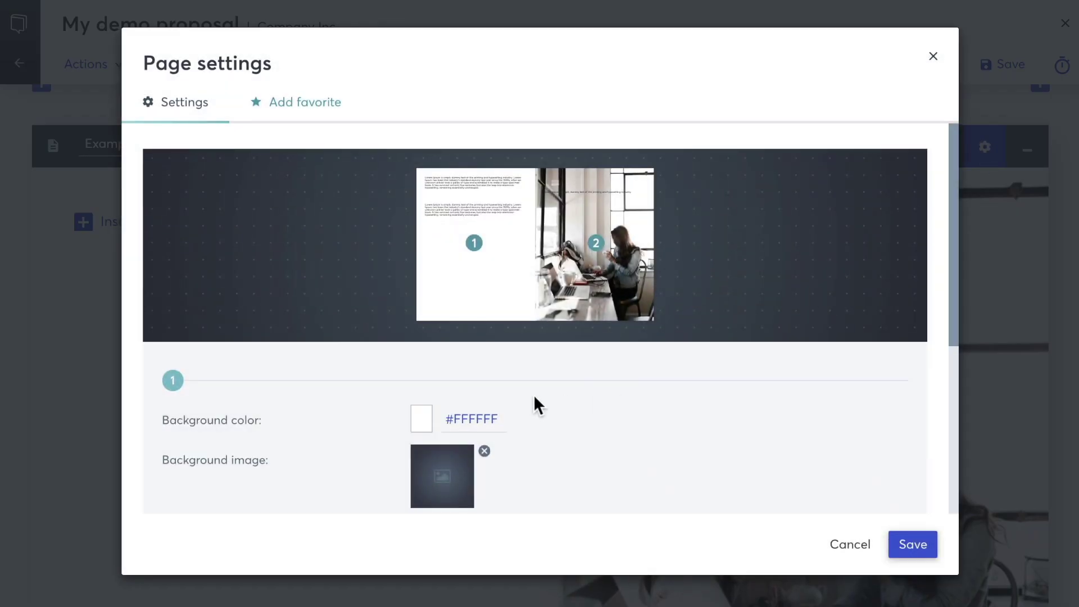
{"action": "left_click", "coordinate": [478, 419]}
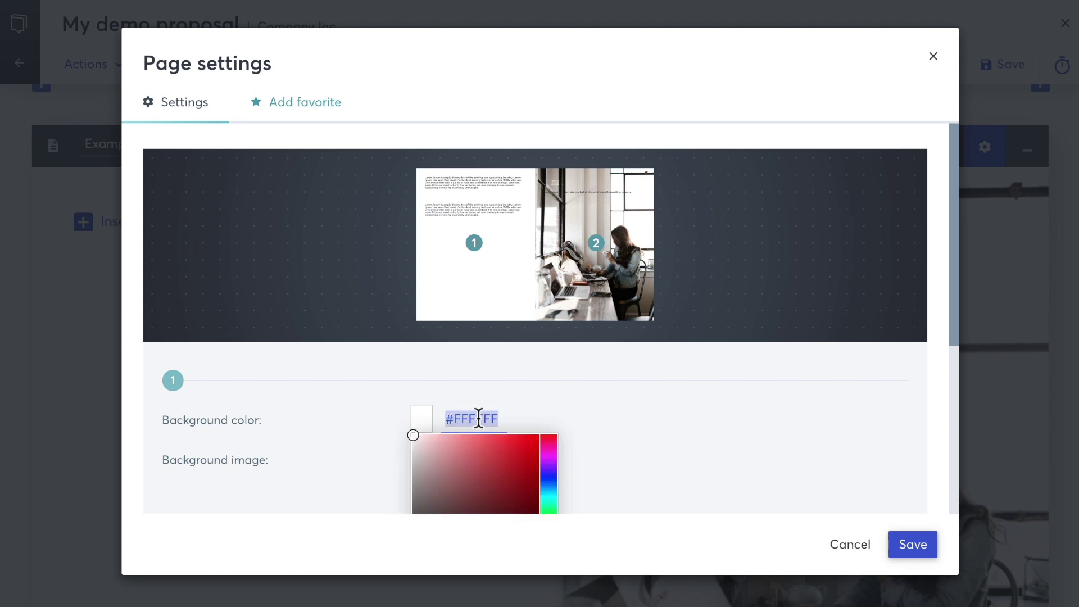
{"action": "type", "text": "#282b2e"}
{"action": "key", "text": "Tab"}
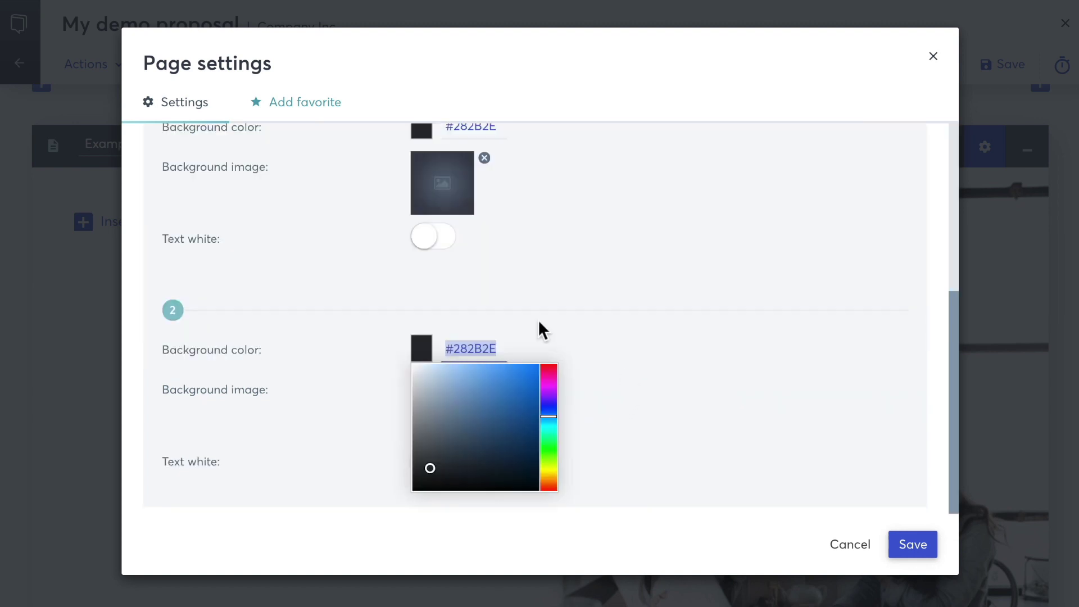
{"action": "scroll", "coordinate": [636, 316], "scroll_direction": "up", "scroll_amount": 5}
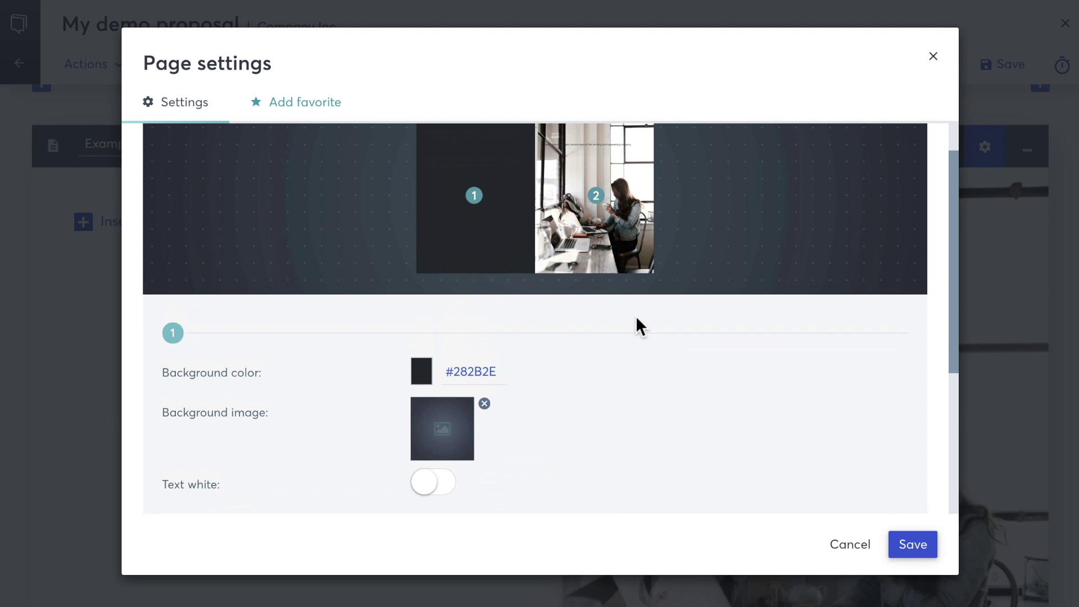
{"action": "left_click", "coordinate": [437, 494]}
{"action": "scroll", "coordinate": [645, 415], "scroll_direction": "down", "scroll_amount": 2}
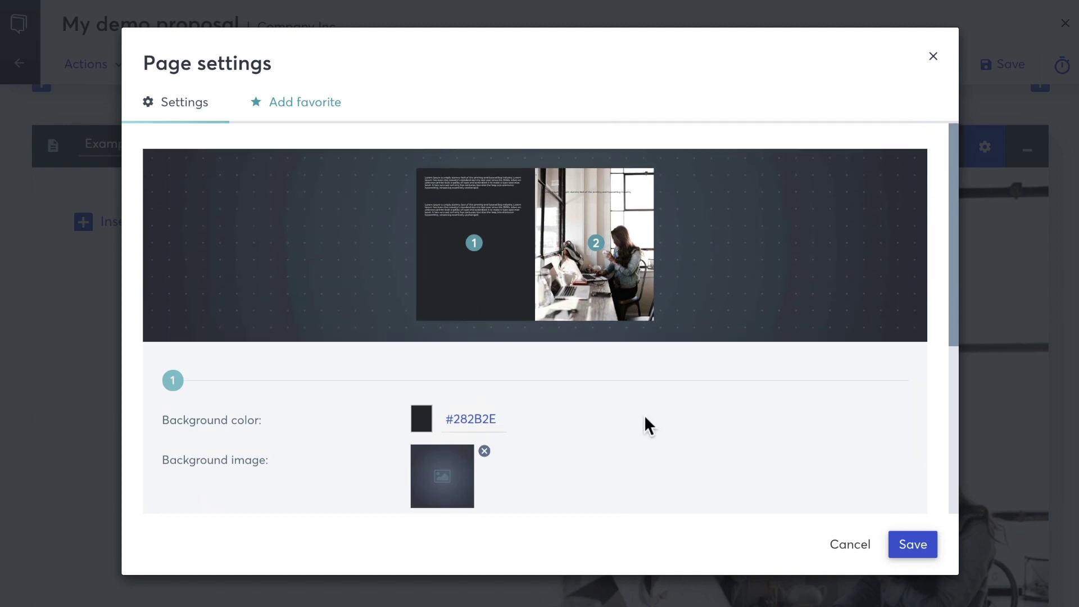
Replace the second column's background image with the 2-columns-paper-des… photo from the mood folder and save the page settings.
{"action": "scroll", "coordinate": [645, 416], "scroll_direction": "down", "scroll_amount": 3}
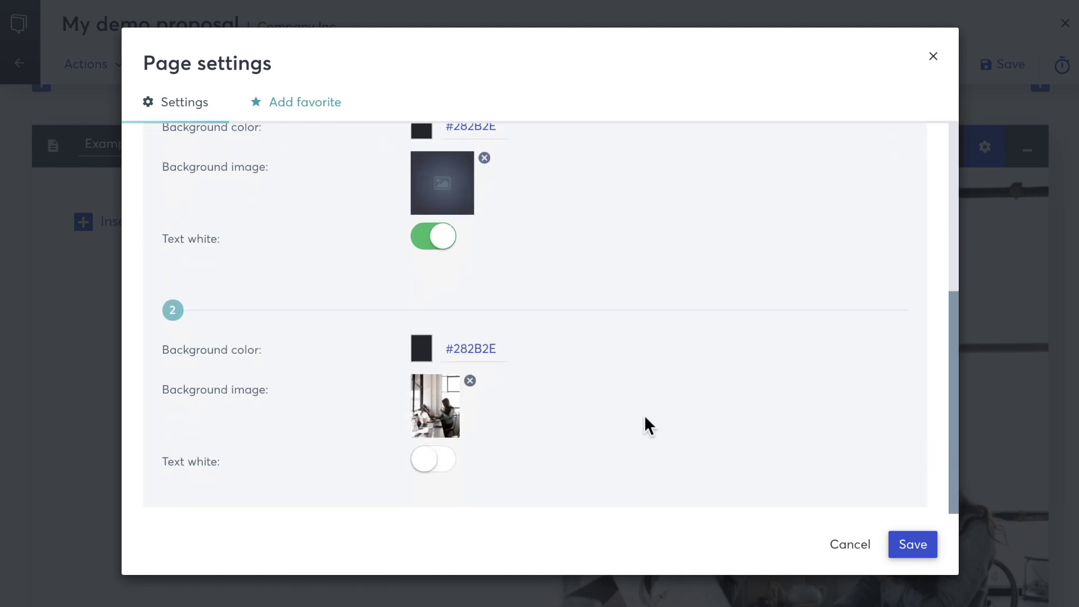
{"action": "left_click", "coordinate": [438, 398]}
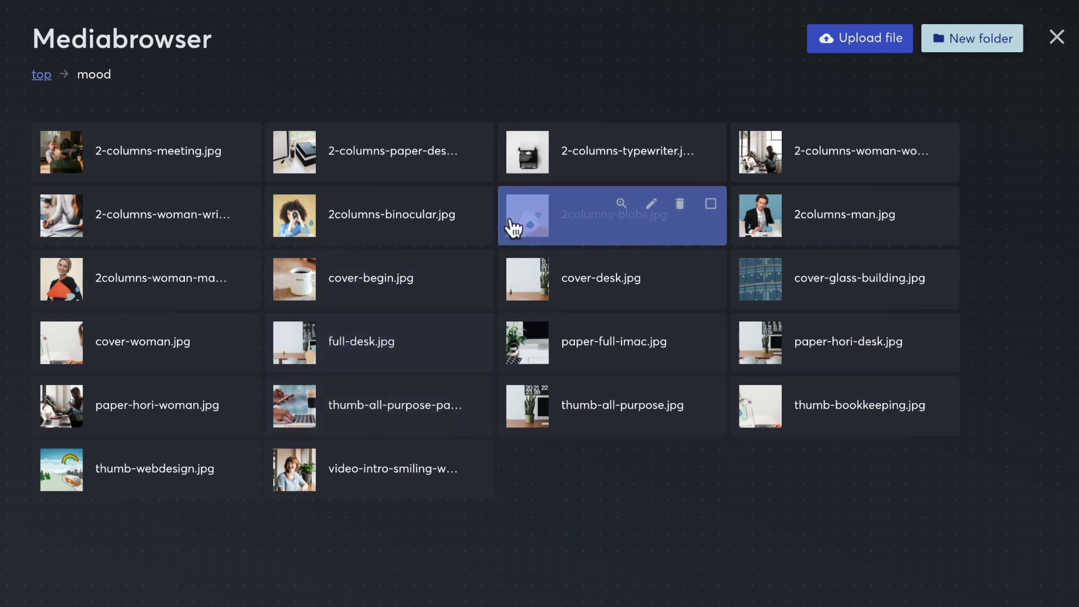
{"action": "left_click", "coordinate": [301, 163]}
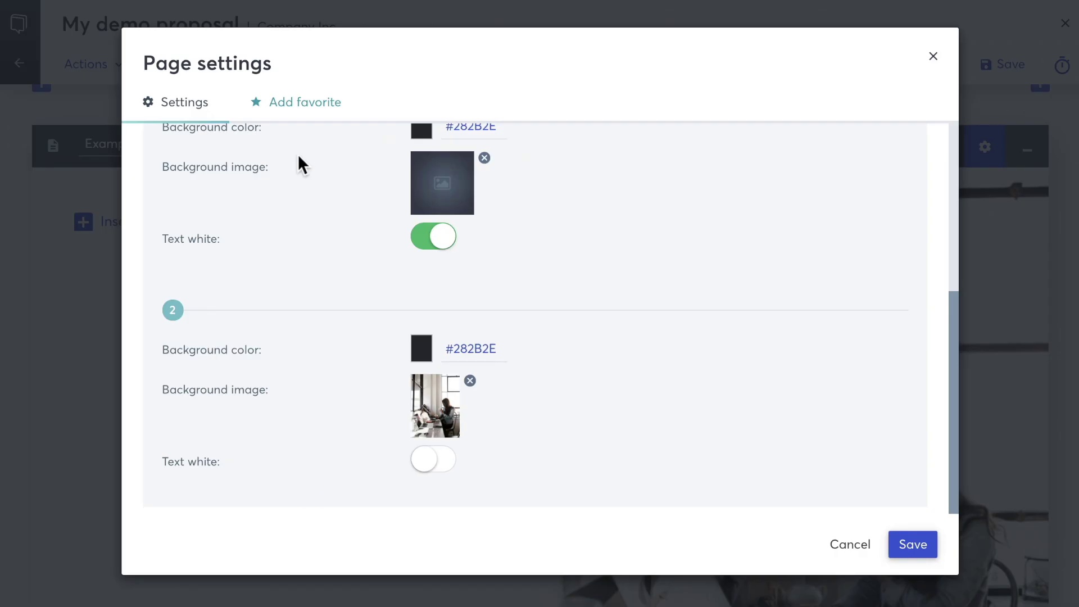
{"action": "left_click", "coordinate": [912, 544]}
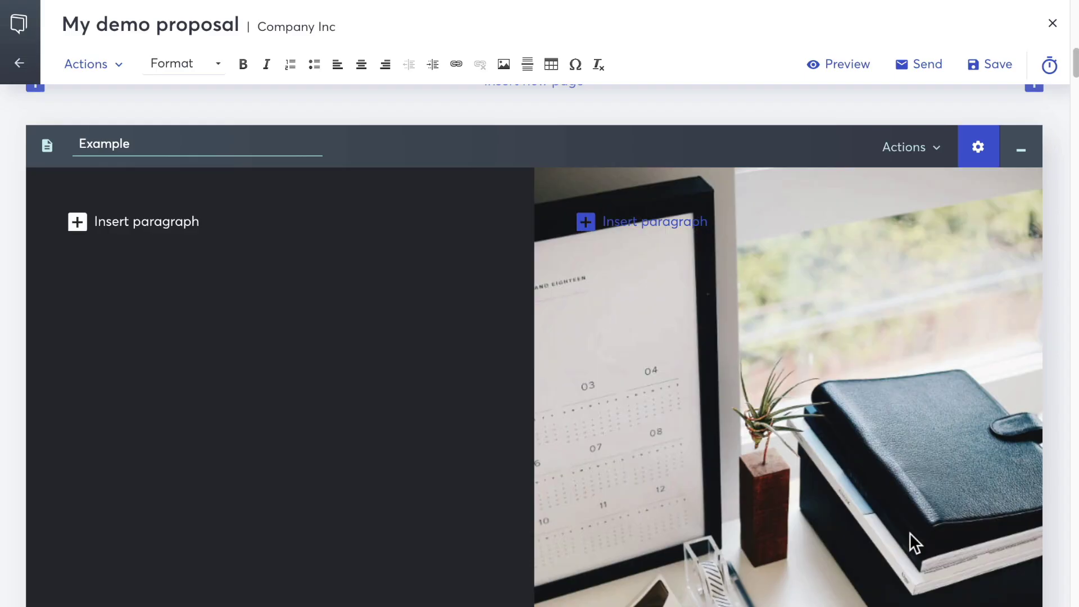
{"action": "scroll", "coordinate": [912, 420], "scroll_direction": "down", "scroll_amount": 3}
{"action": "scroll", "coordinate": [912, 420], "scroll_direction": "up", "scroll_amount": 3}
Insert a text paragraph in the Example page's first column and add the line My demo title above its standard text.
{"action": "left_click", "coordinate": [169, 230]}
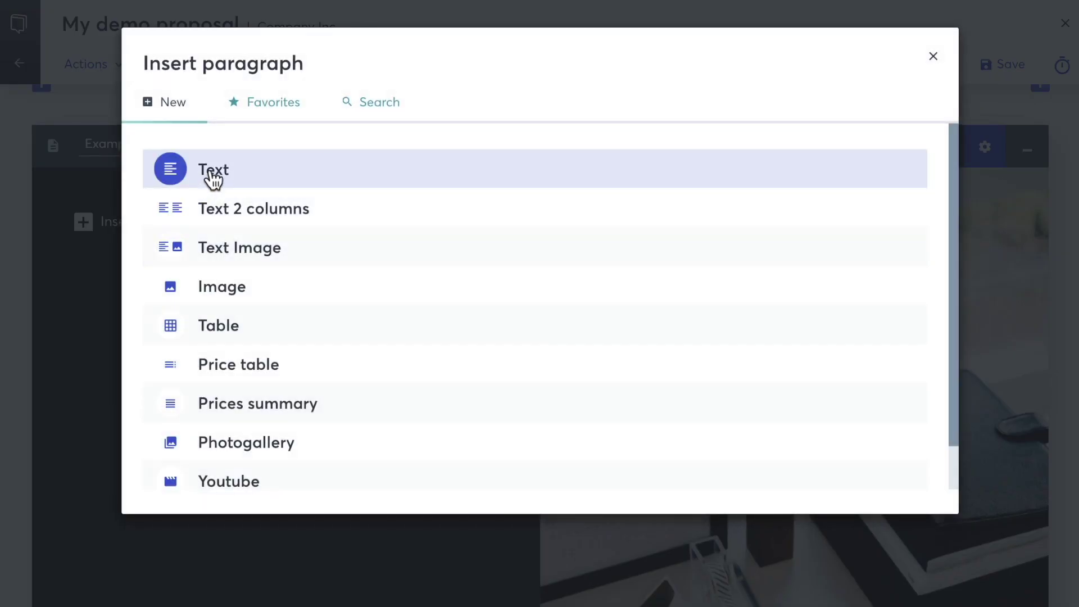
{"action": "left_click", "coordinate": [213, 174]}
{"action": "mouse_move", "coordinate": [200, 234]}
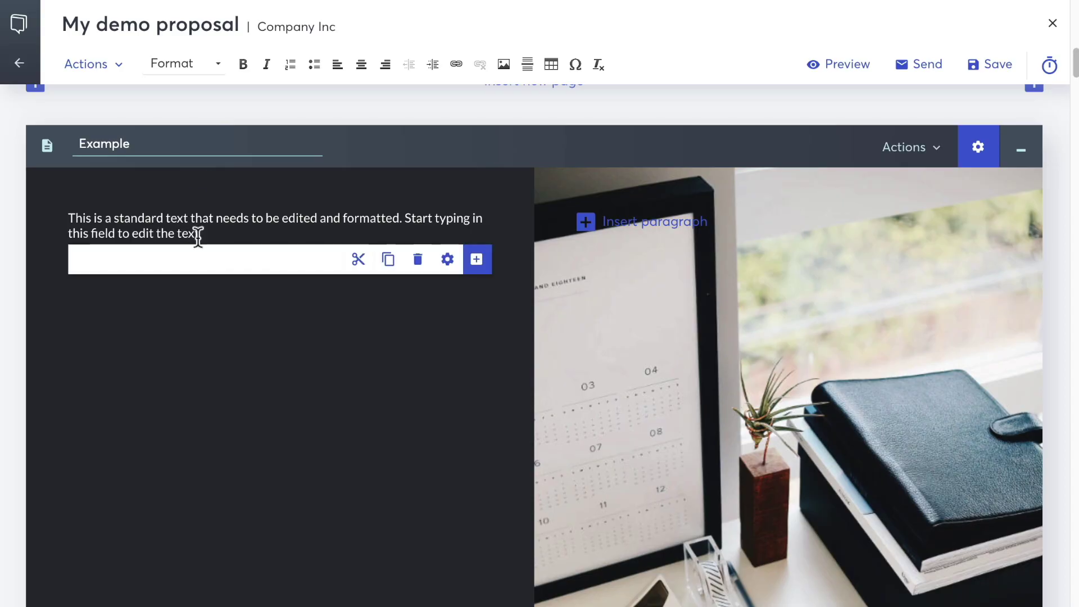
{"action": "left_click", "coordinate": [71, 218]}
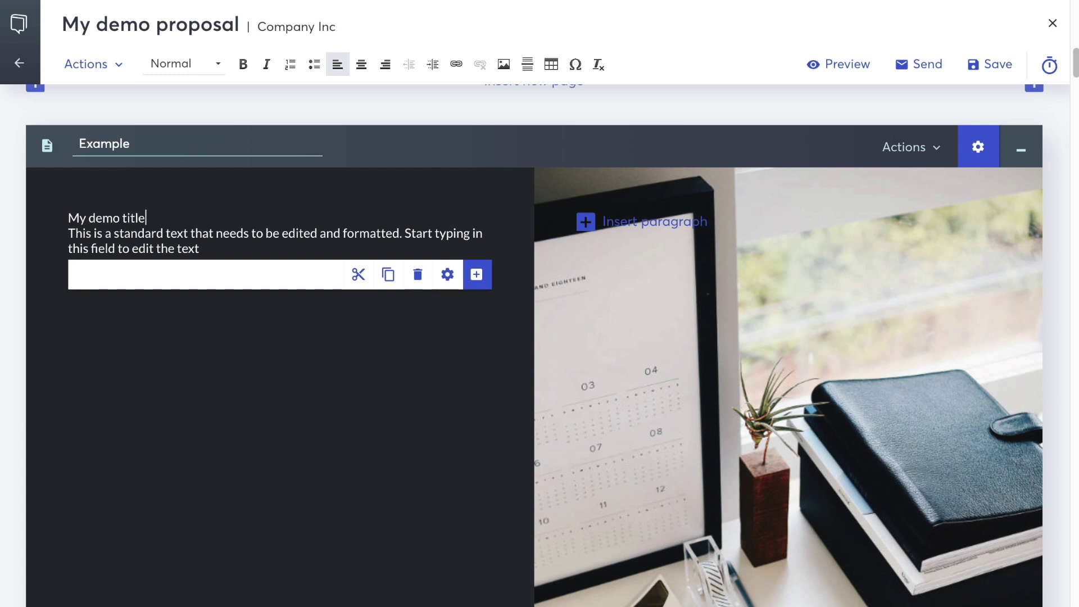
{"action": "key", "text": "Return"}
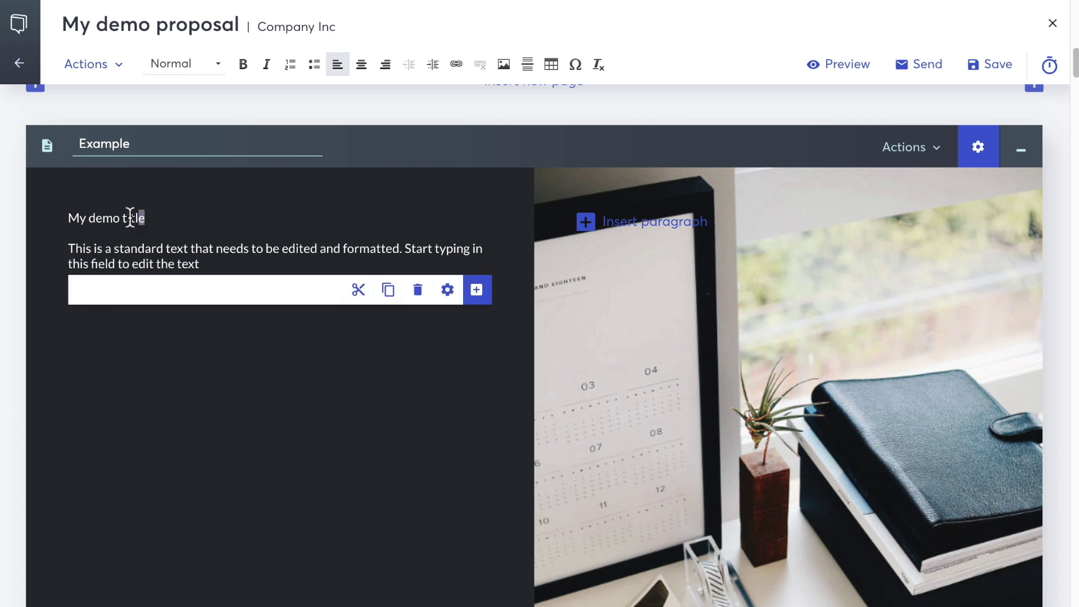
Format the My demo title line as Heading 1.
{"action": "left_click_drag", "start_coordinate": [123, 218], "coordinate": [66, 219]}
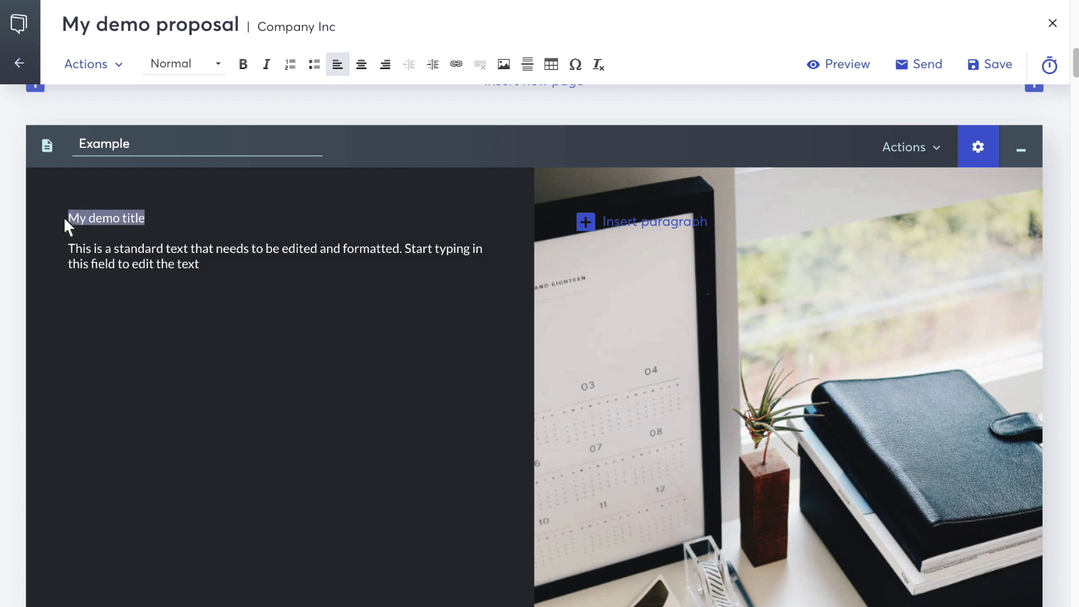
{"action": "left_click", "coordinate": [198, 60]}
{"action": "left_click", "coordinate": [200, 111]}
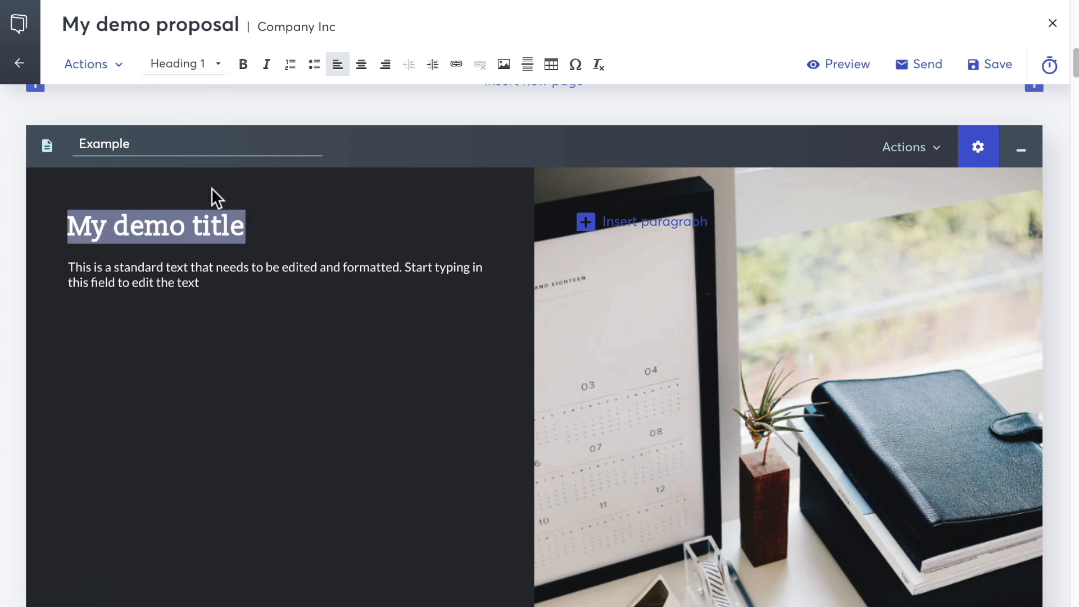
{"action": "left_click", "coordinate": [215, 283]}
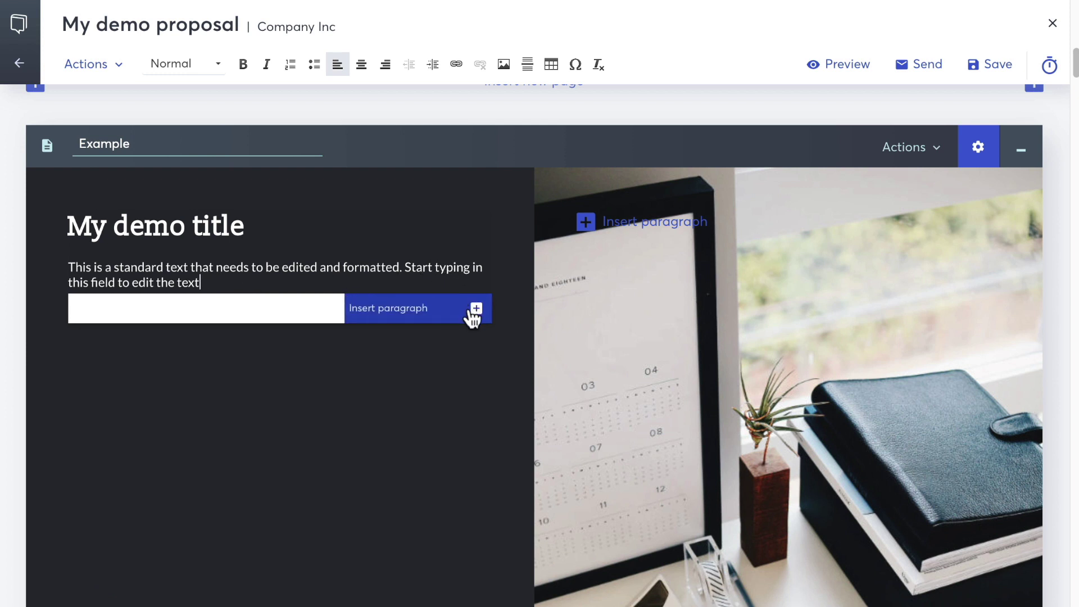
Insert a Text Image paragraph below the title text and fill its image placeholder with 2columns-man.jpg.
{"action": "left_click", "coordinate": [475, 311]}
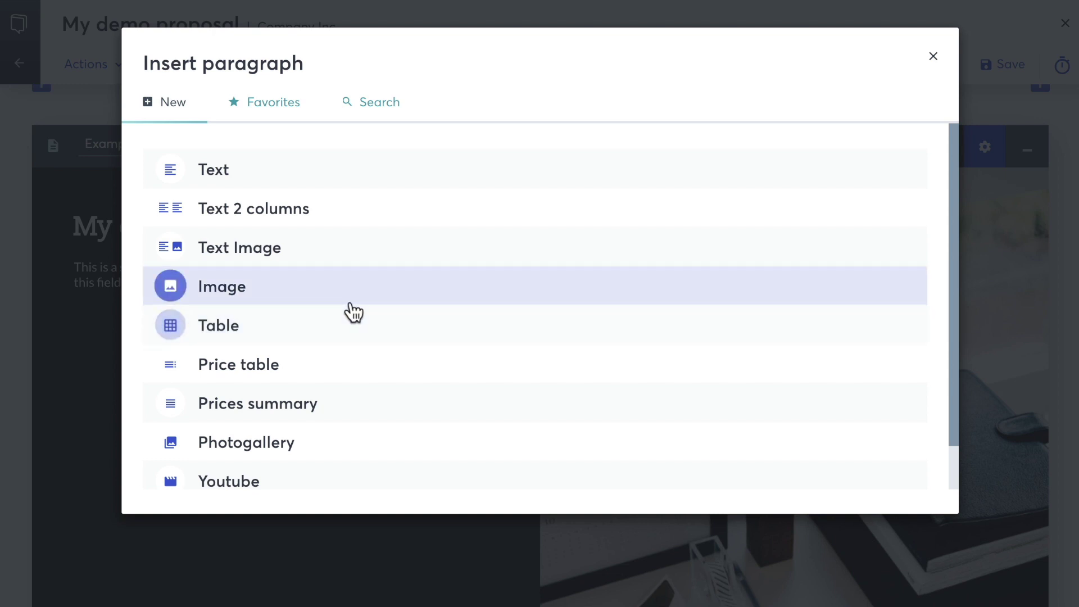
{"action": "left_click", "coordinate": [276, 254]}
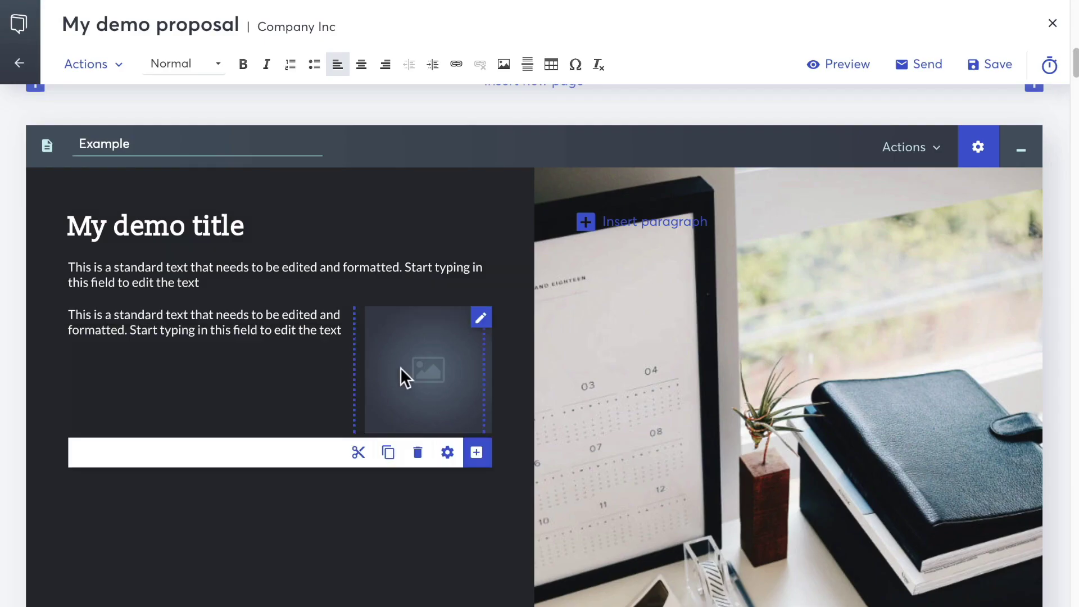
{"action": "left_click", "coordinate": [423, 369]}
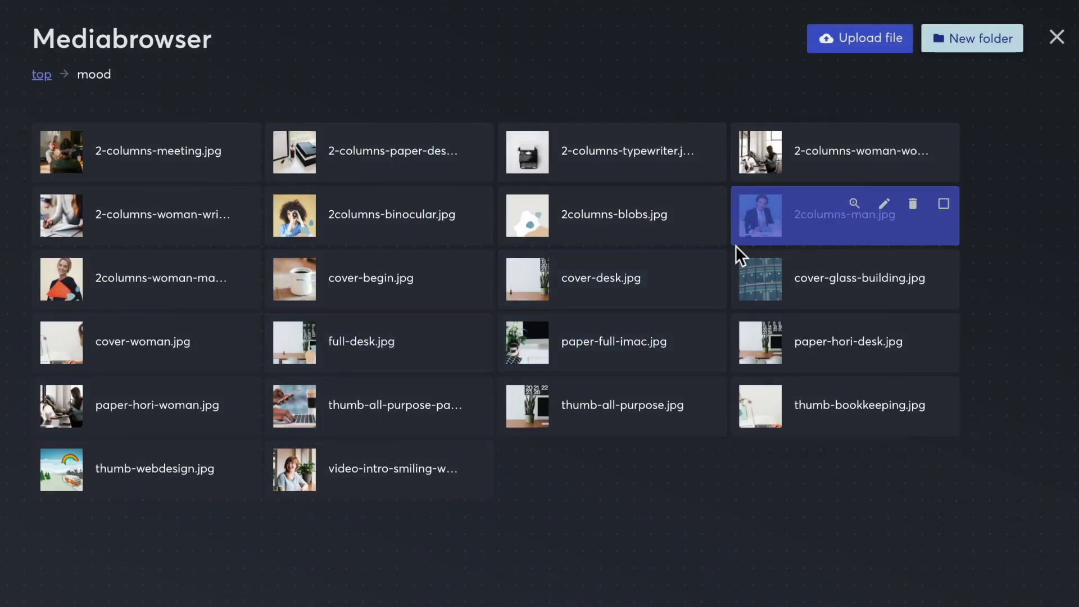
{"action": "left_click", "coordinate": [753, 230]}
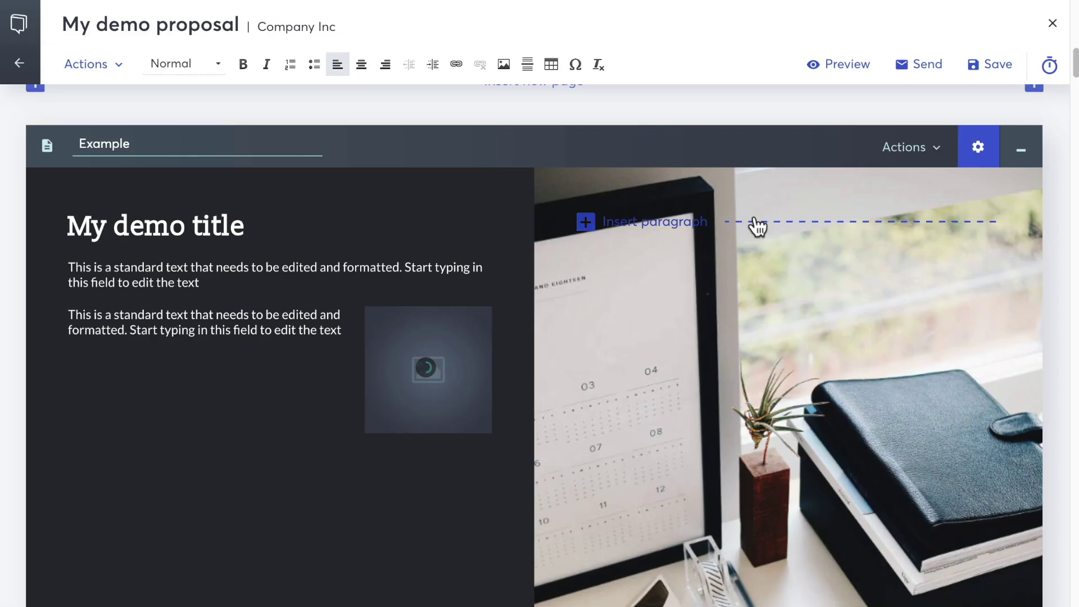
{"action": "mouse_move", "coordinate": [281, 386]}
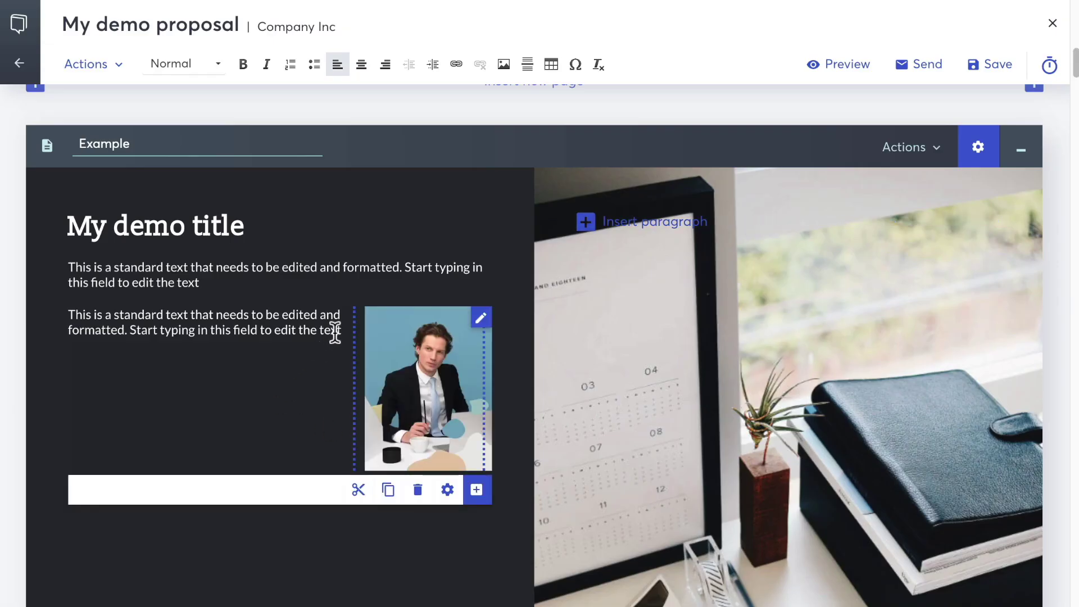
Copy the standard text beside the image and paste it three times after the original.
{"action": "left_click_drag", "start_coordinate": [338, 331], "coordinate": [69, 321]}
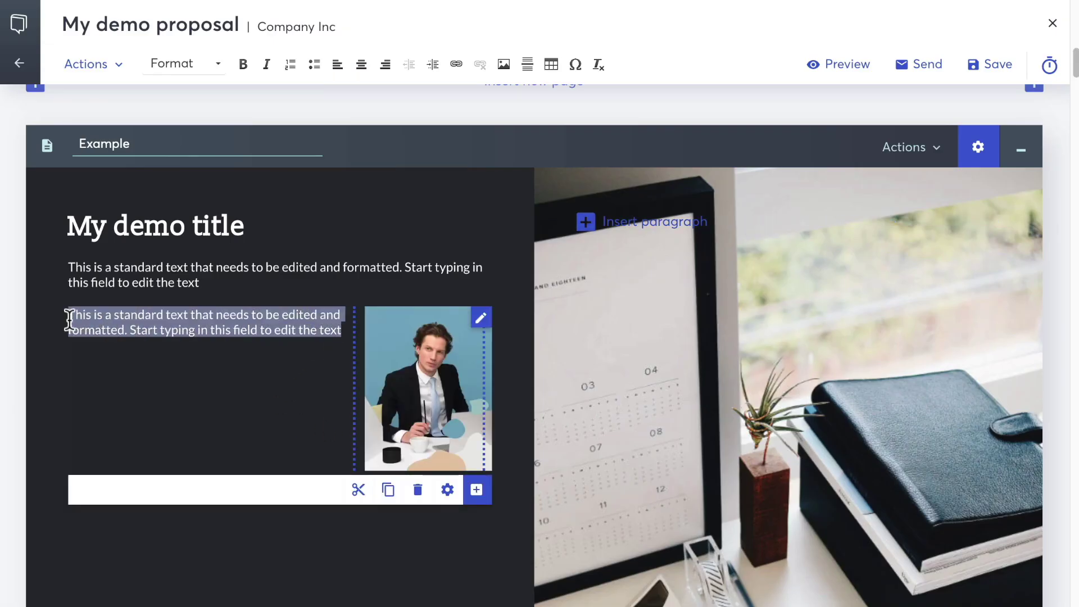
{"action": "key", "text": "Right"}
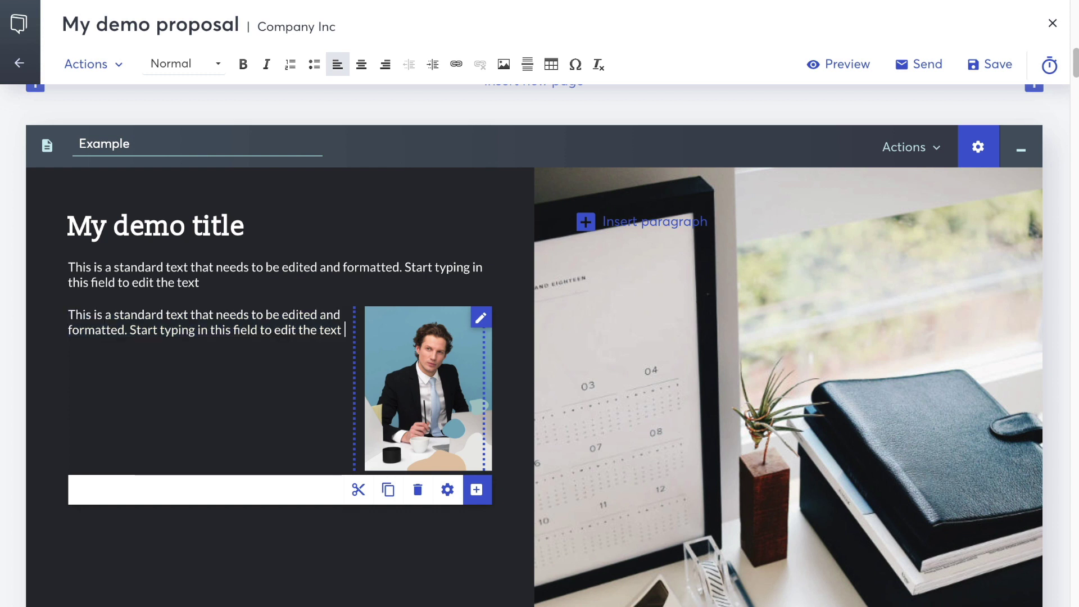
{"action": "key", "text": "ctrl+v"}
{"action": "key", "text": "ctrl+v"}
{"action": "key", "text": "ctrl+v"}
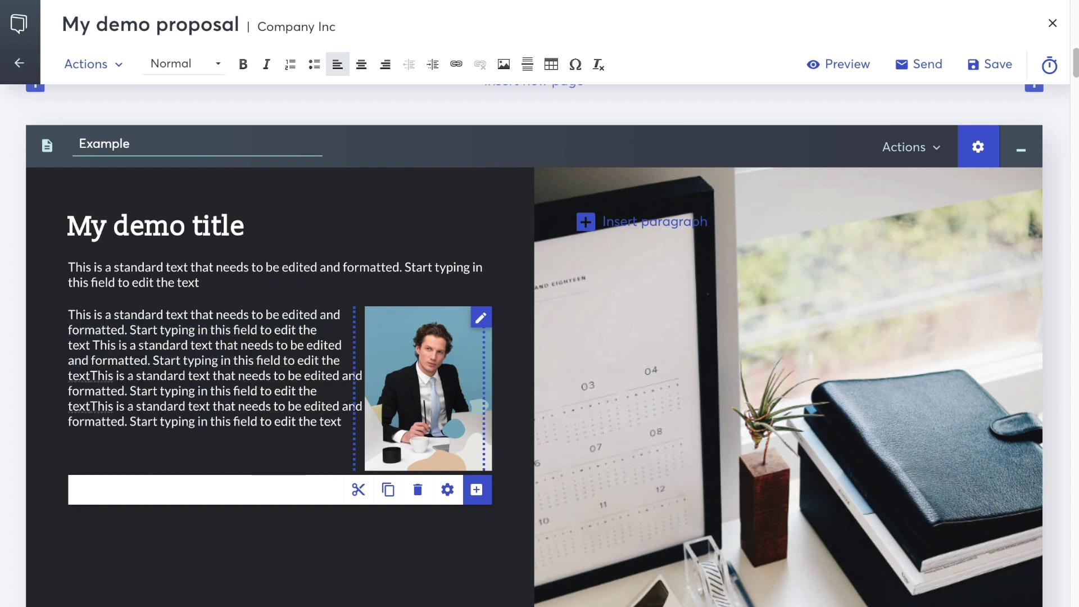
Add the line My subtitle above the text beside the image and format it as Heading 2.
{"action": "left_click", "coordinate": [69, 314]}
{"action": "key", "text": "Return"}
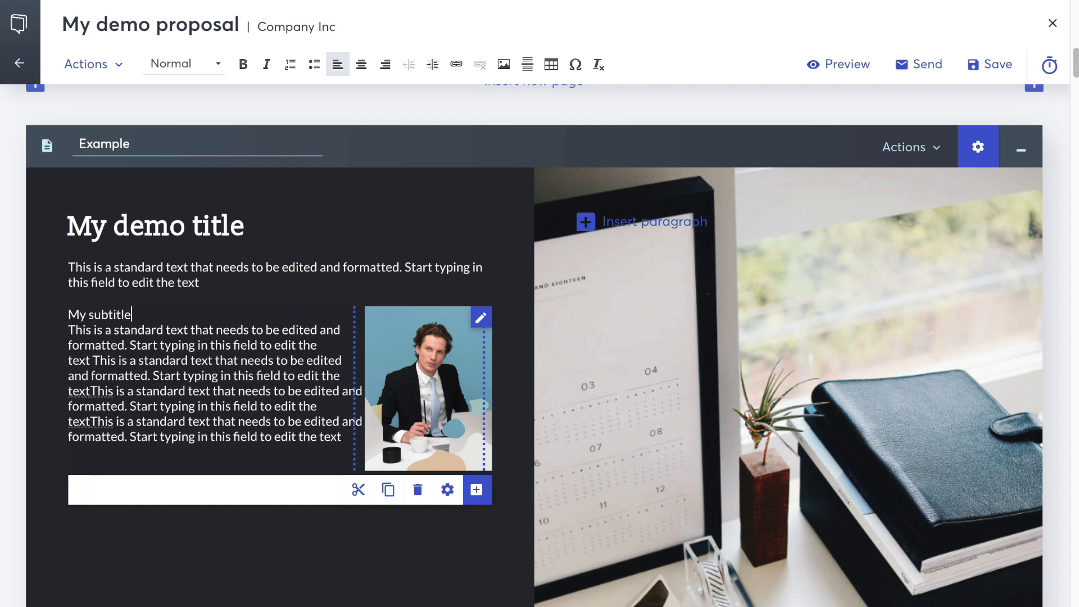
{"action": "key", "text": "Return"}
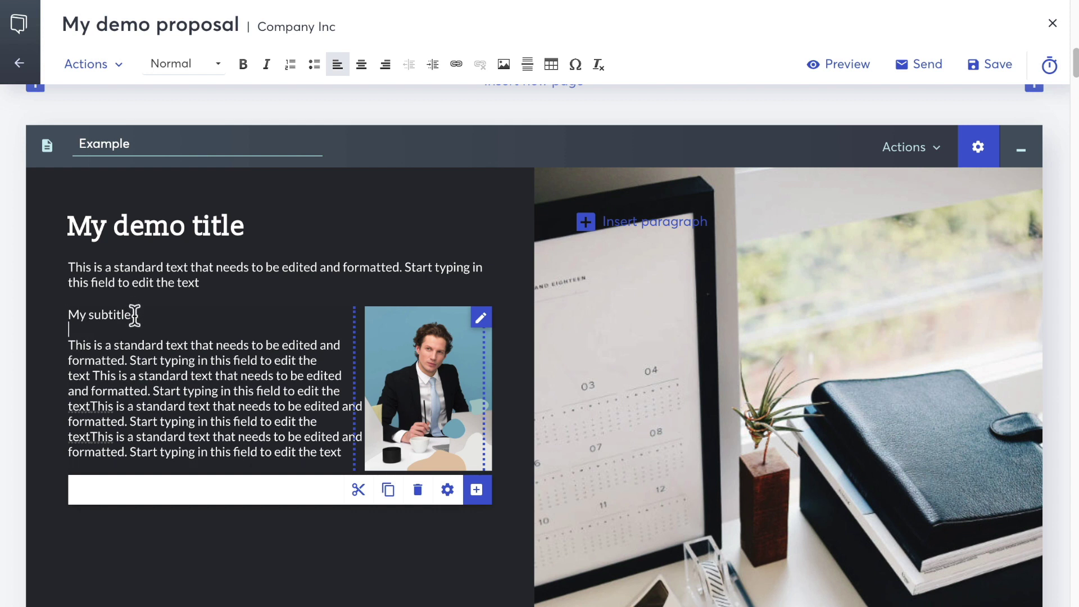
{"action": "left_click_drag", "start_coordinate": [135, 316], "coordinate": [66, 316]}
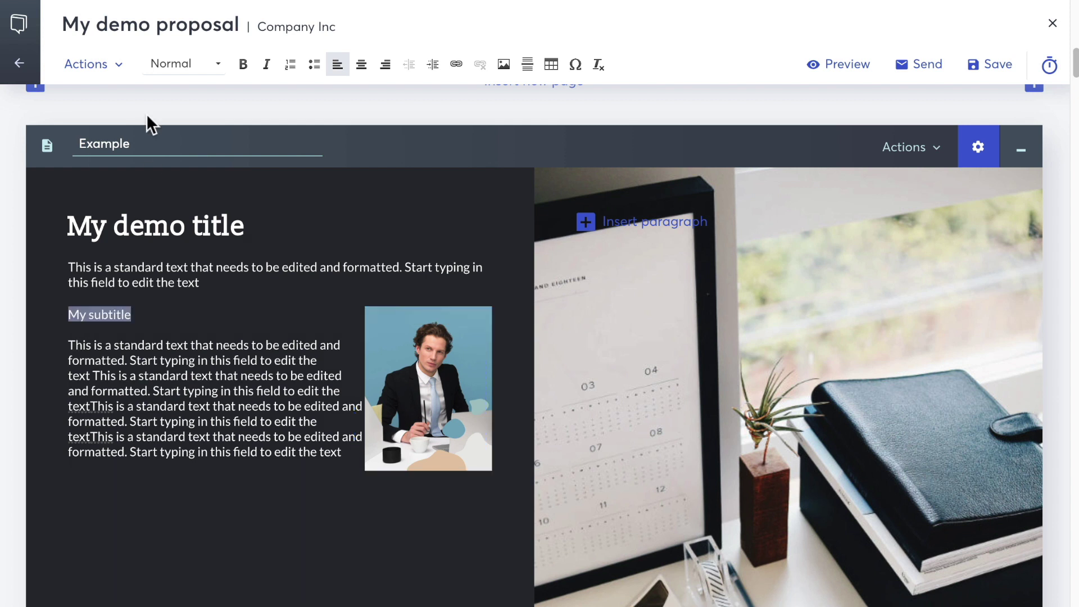
{"action": "left_click", "coordinate": [190, 62]}
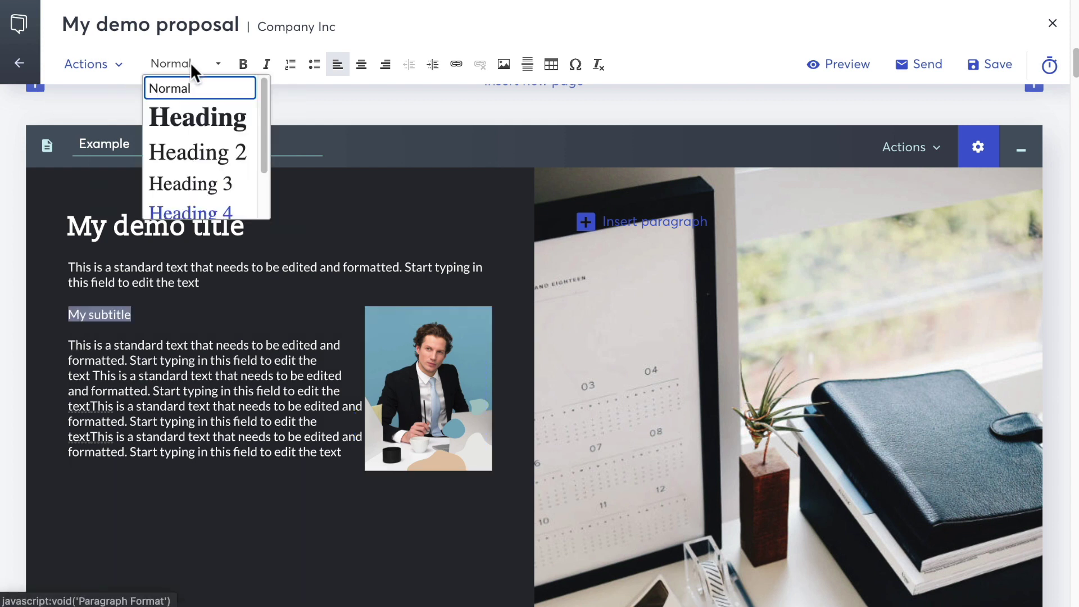
{"action": "left_click", "coordinate": [197, 145]}
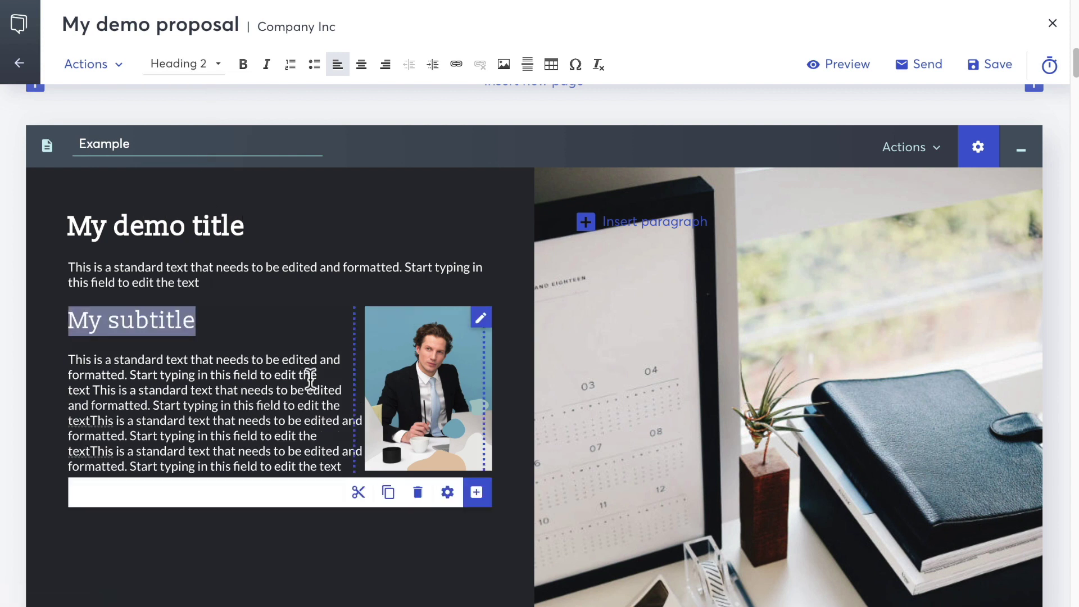
Set the Text Image paragraph's image position to left and widen the gap between the image and its text.
{"action": "left_click", "coordinate": [448, 492]}
{"action": "left_click", "coordinate": [535, 170]}
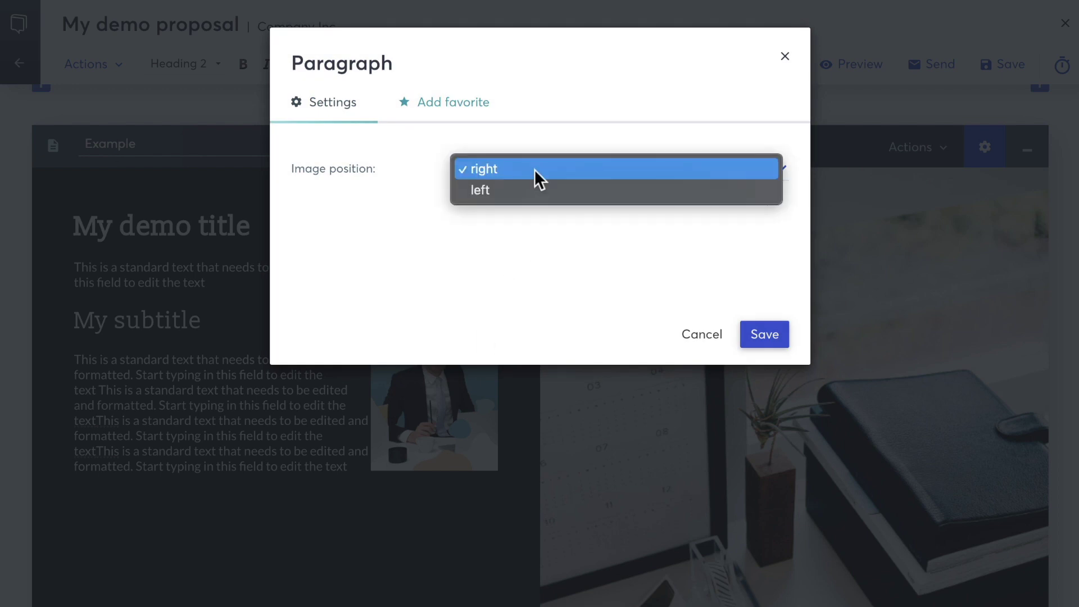
{"action": "left_click", "coordinate": [533, 185]}
{"action": "left_click", "coordinate": [766, 333]}
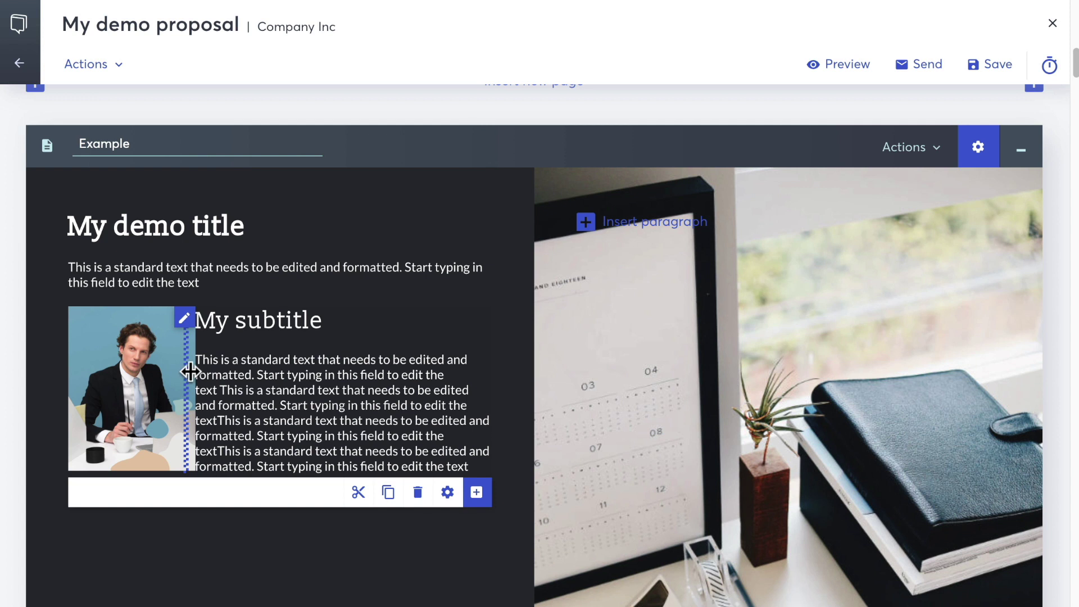
{"action": "left_click_drag", "start_coordinate": [188, 369], "coordinate": [226, 372]}
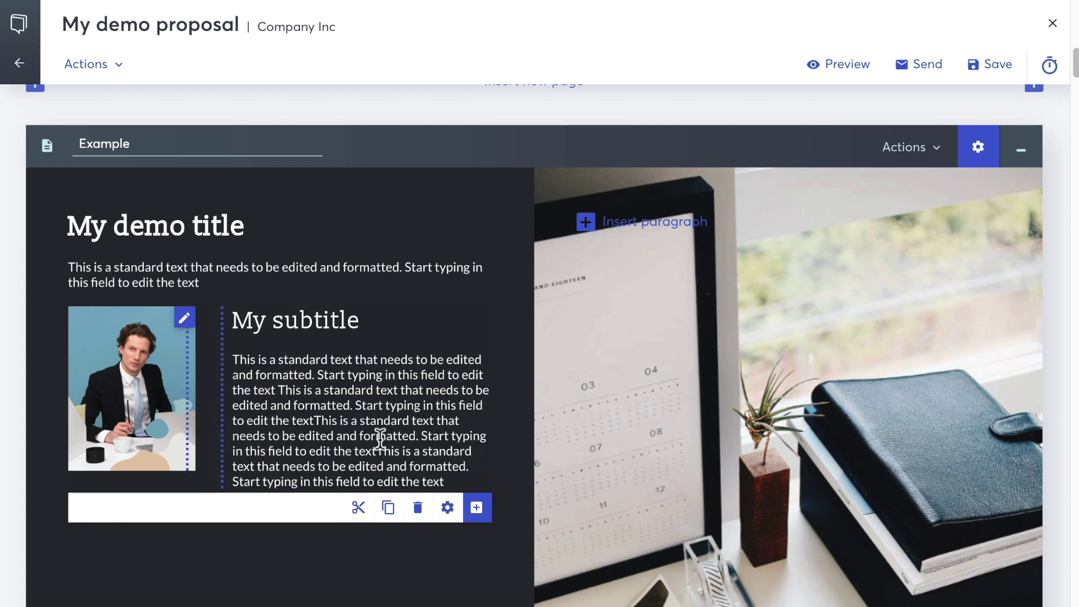
Delete the last repetition of the standard text in the paragraph beside the image.
{"action": "left_click_drag", "start_coordinate": [376, 450], "coordinate": [459, 479]}
{"action": "key", "text": "BackSpace"}
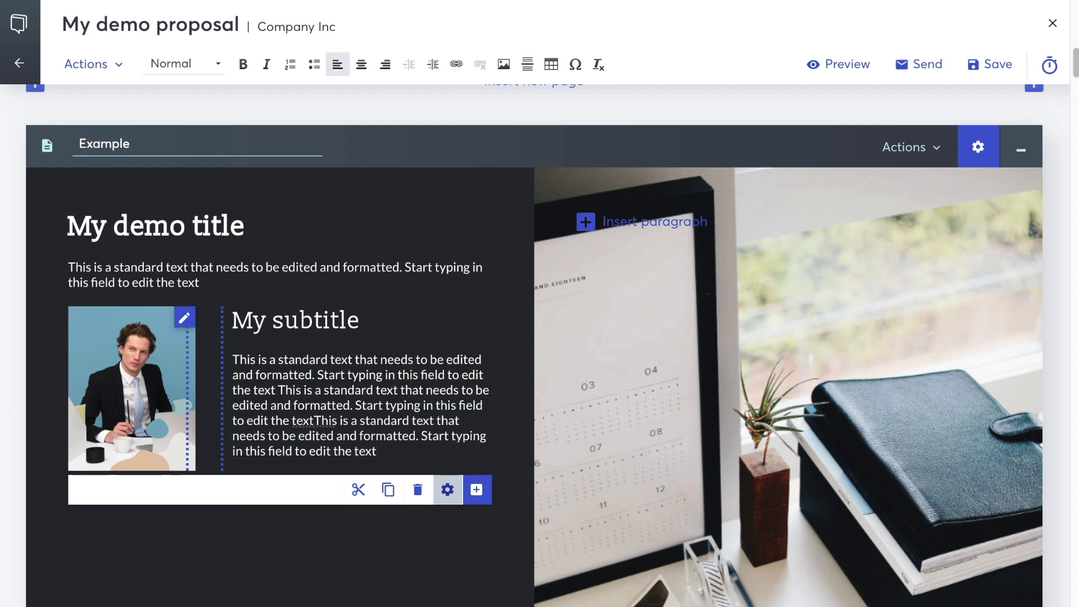
{"action": "scroll", "coordinate": [543, 346], "scroll_direction": "down", "scroll_amount": 1}
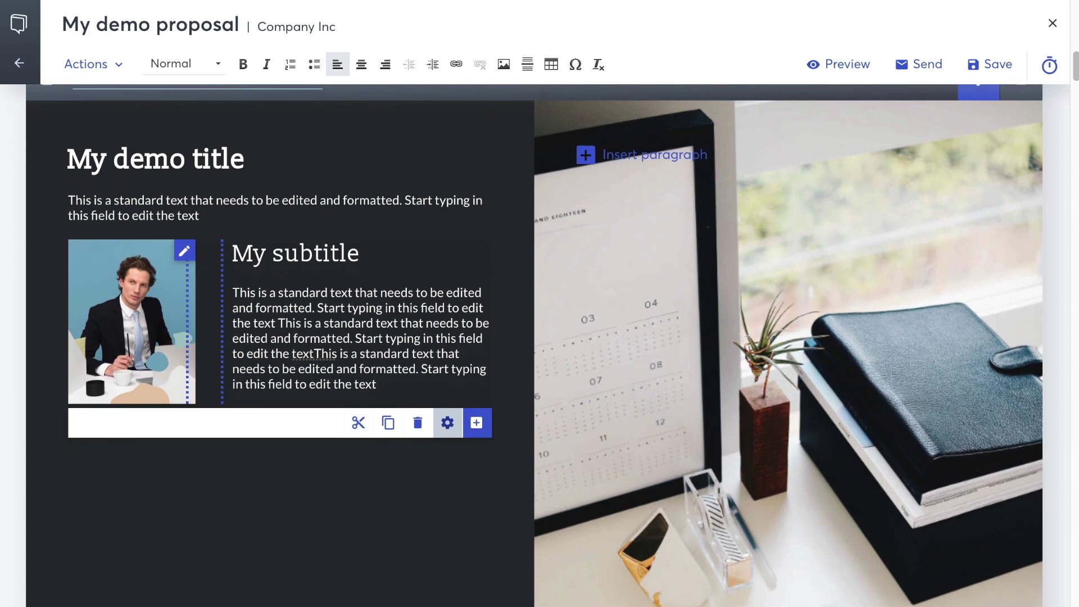